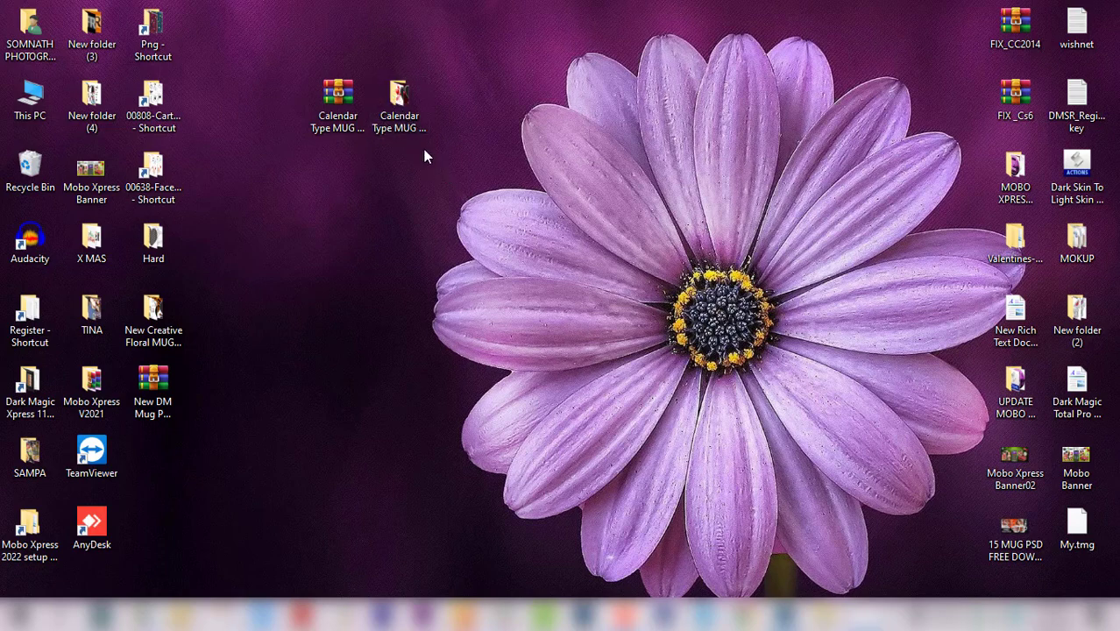
- Open the Calendar Type MUG Psd folder and show its files as extra large icons
double_click(404, 107)
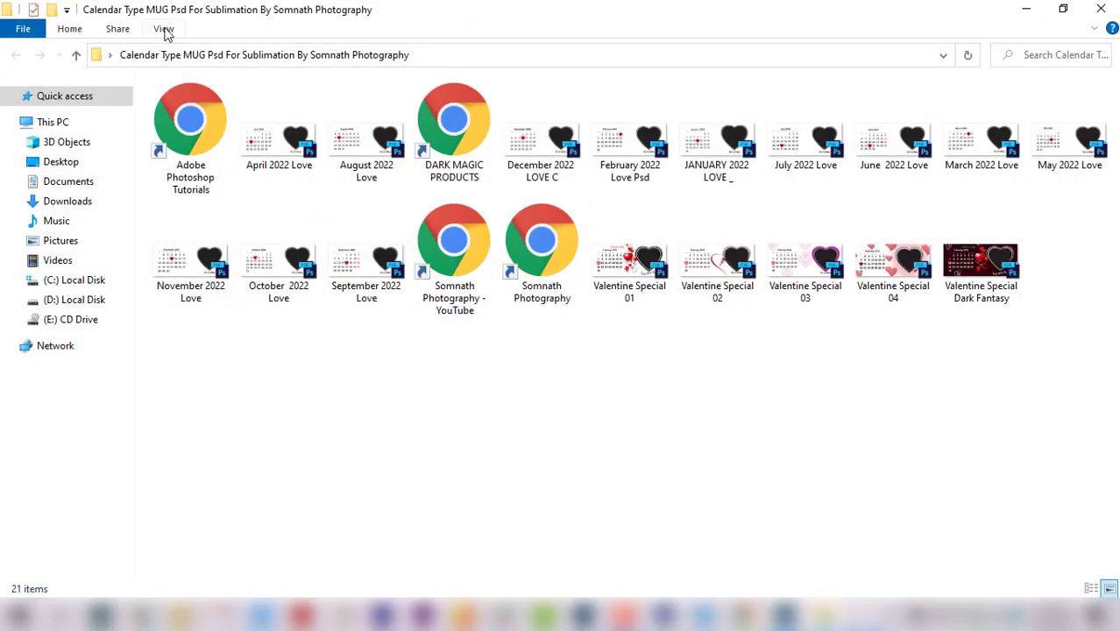
click(164, 29)
click(166, 48)
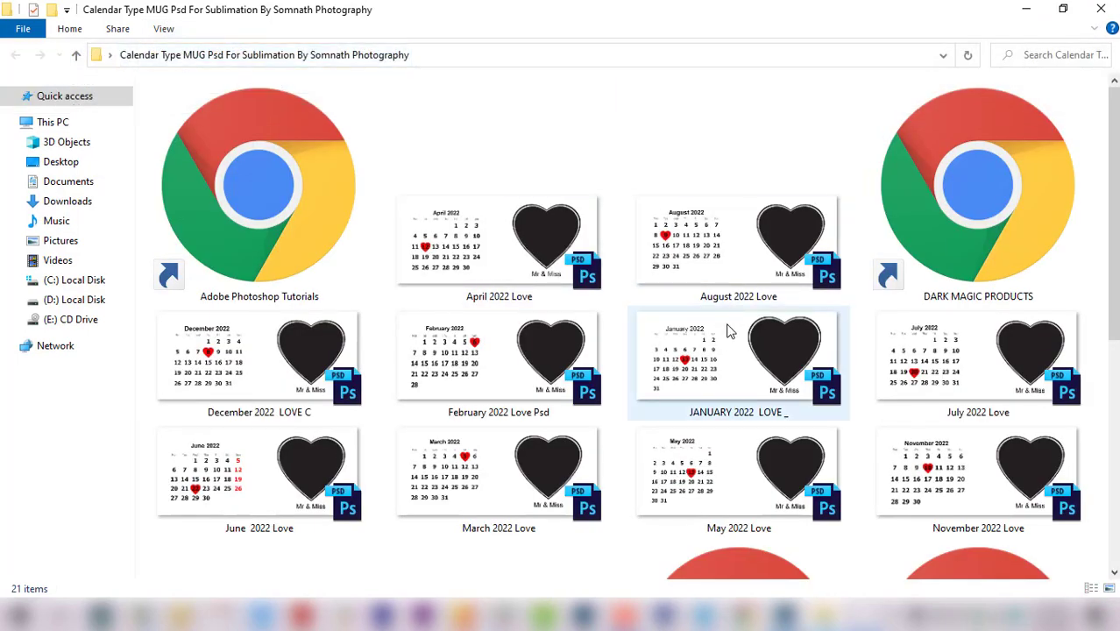
- Browse the mug template thumbnails, then close the folder window
scroll(728, 331, down, 5)
scroll(604, 425, up, 5)
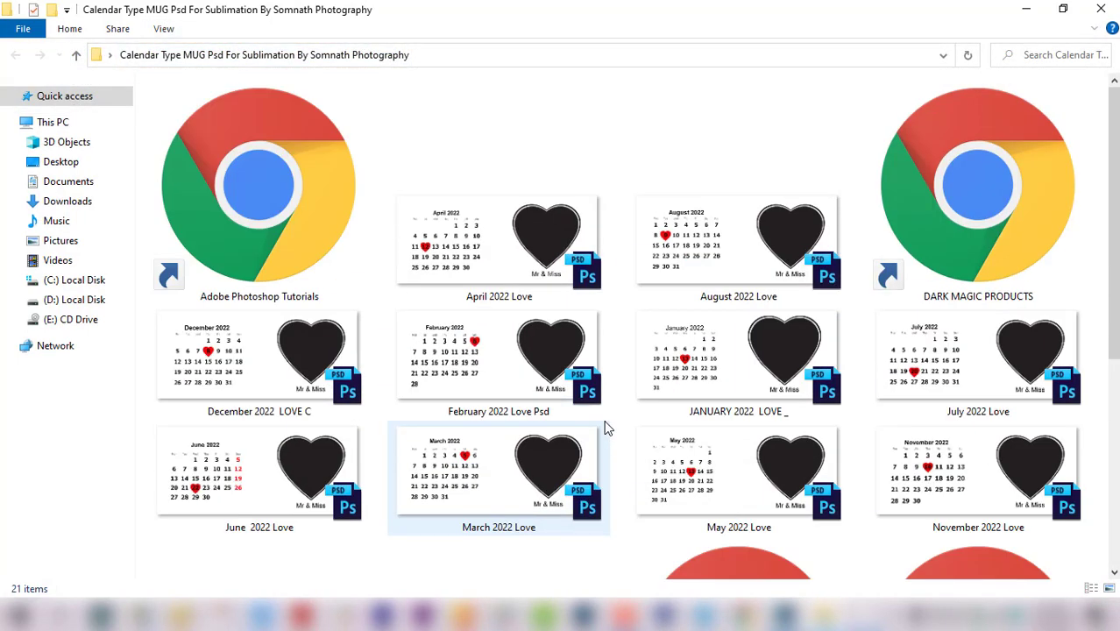
scroll(636, 399, down, 5)
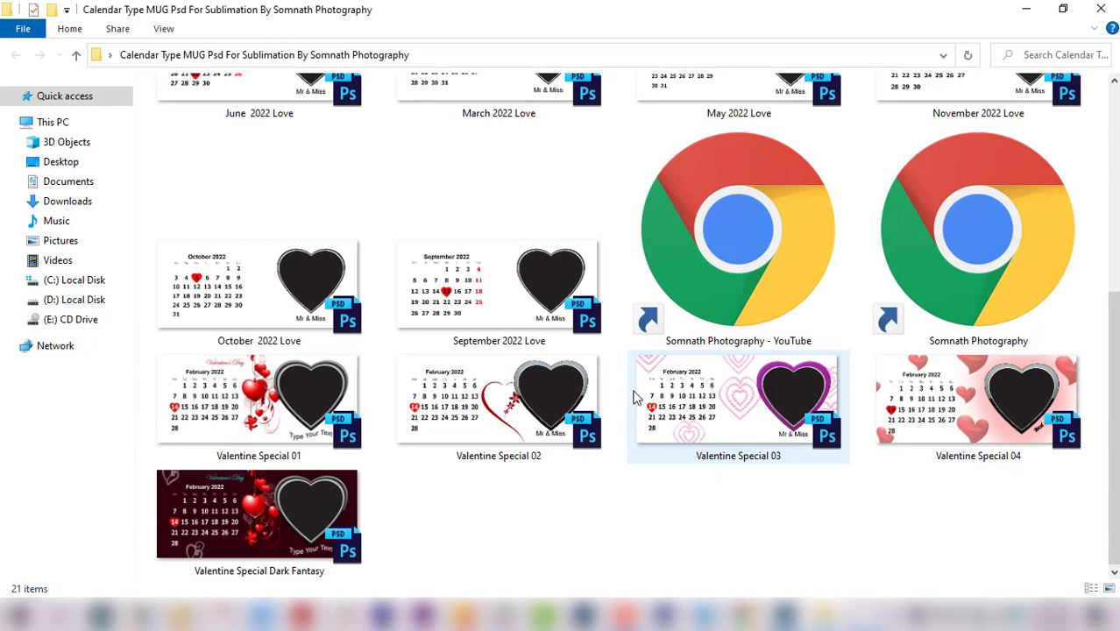
scroll(636, 399, up, 5)
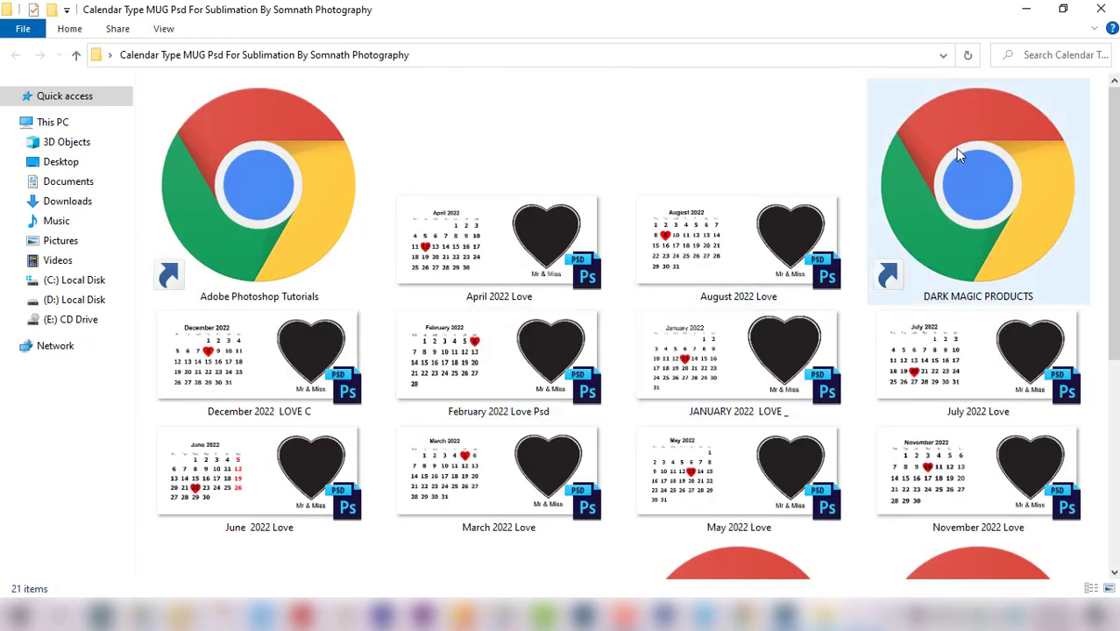
scroll(955, 149, down, 5)
scroll(759, 265, up, 5)
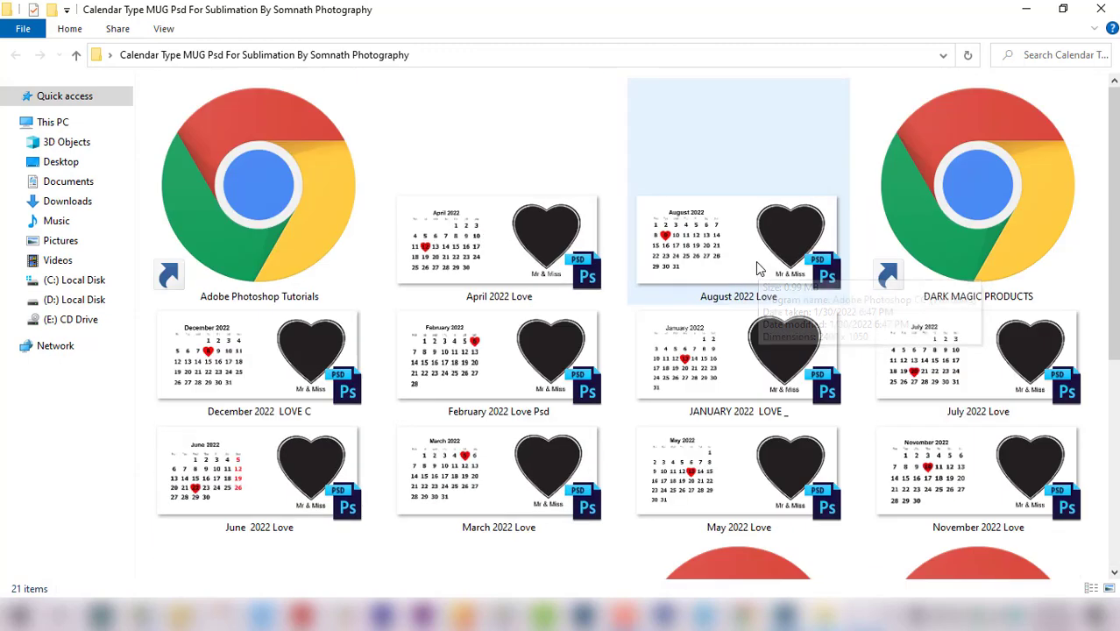
mouse_move(738, 245)
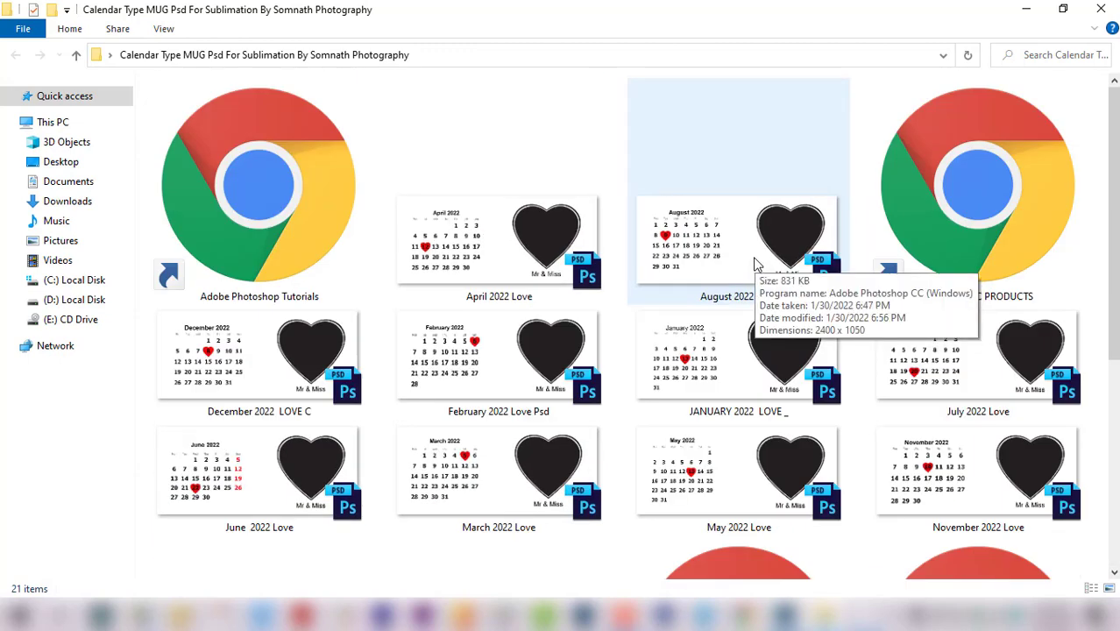
scroll(754, 261, down, 5)
scroll(754, 261, up, 5)
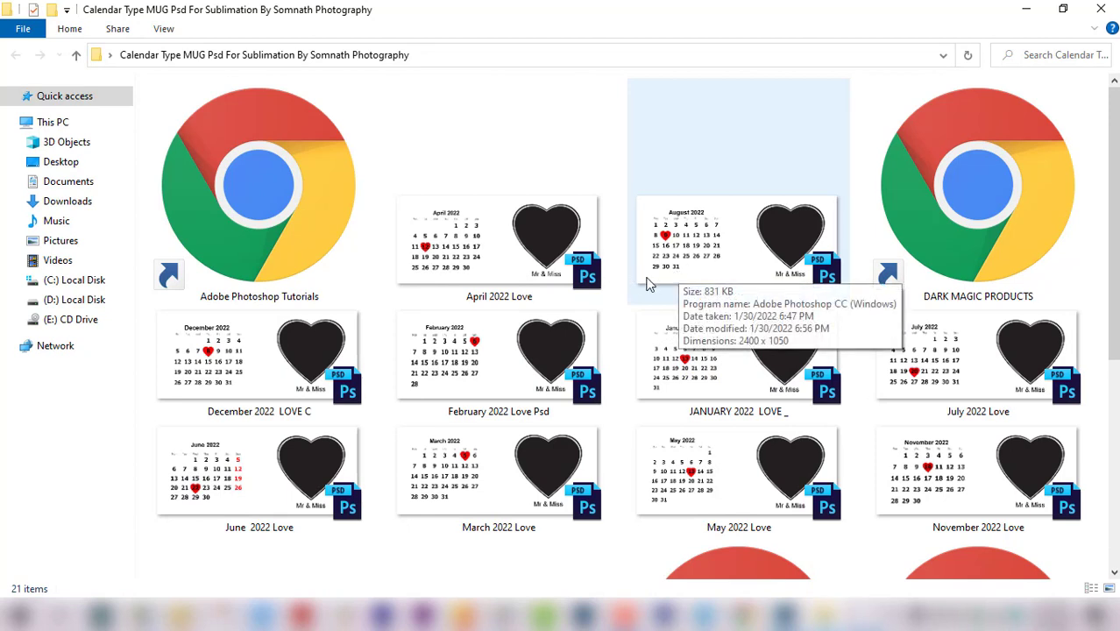
click(1101, 9)
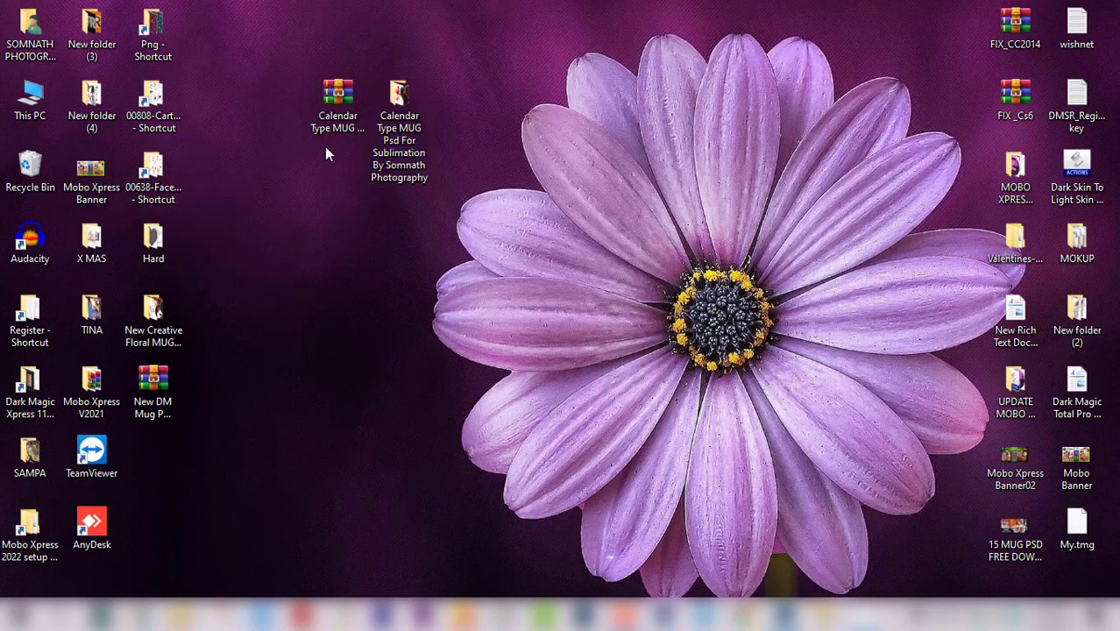
mouse_move(337, 95)
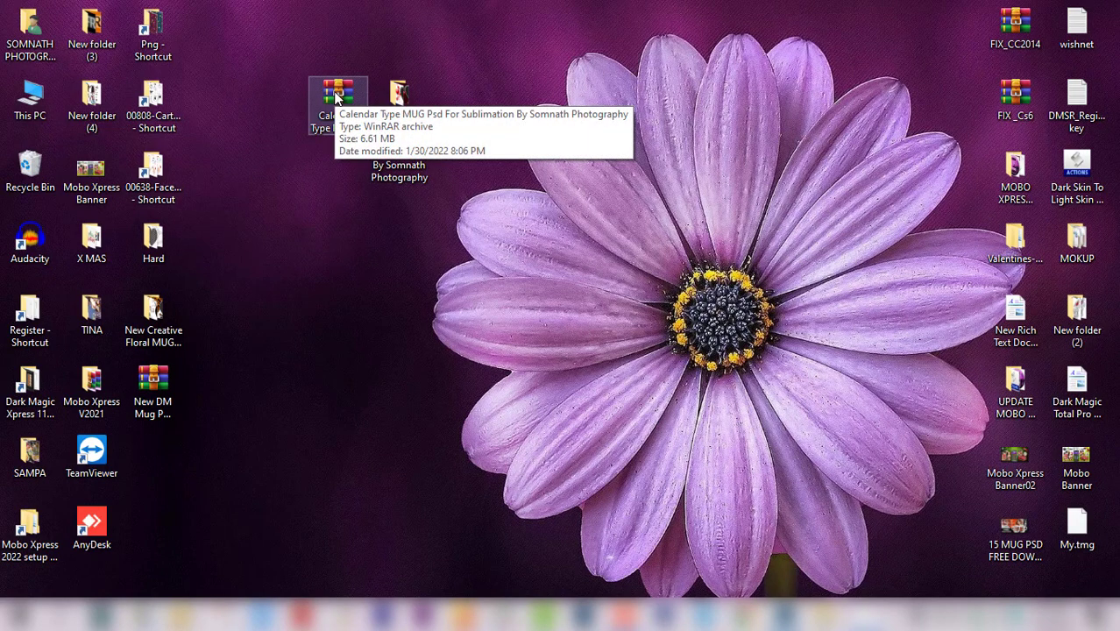
- Reopen the Calendar Type MUG Psd folder and drag February 2022 Love Psd into Photoshop
drag(308, 67, 347, 163)
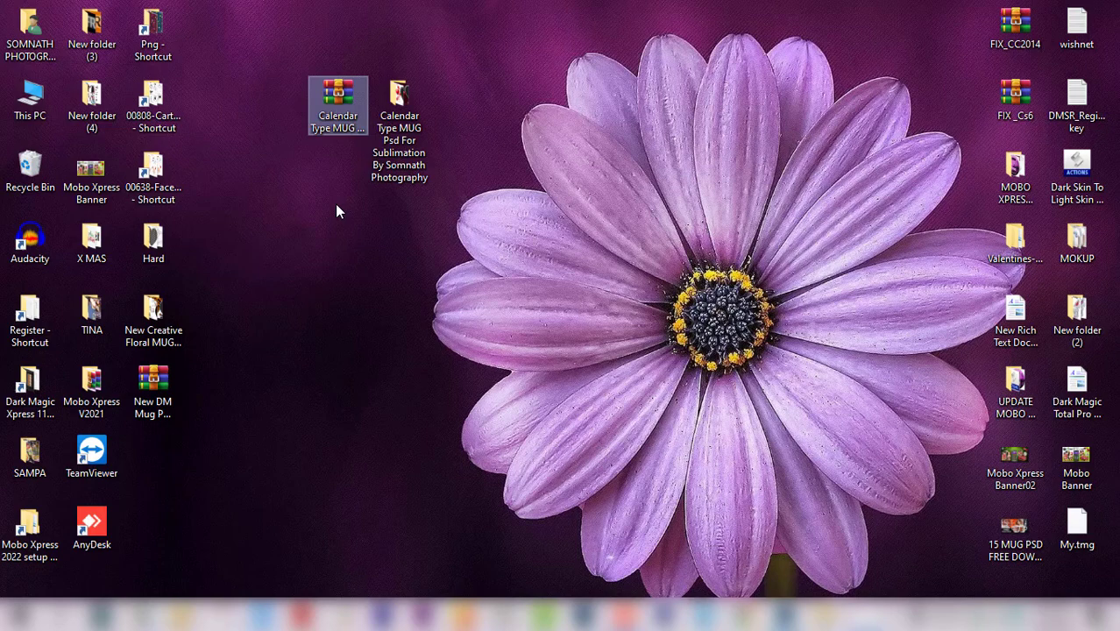
click(489, 208)
mouse_move(399, 103)
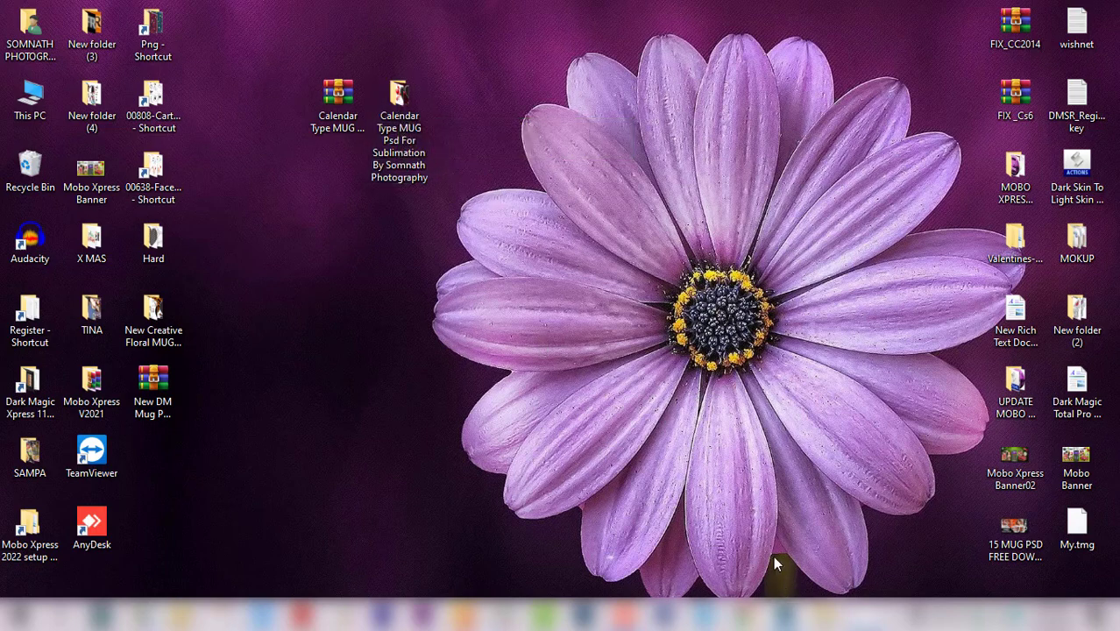
double_click(403, 105)
scroll(675, 292, down, 2)
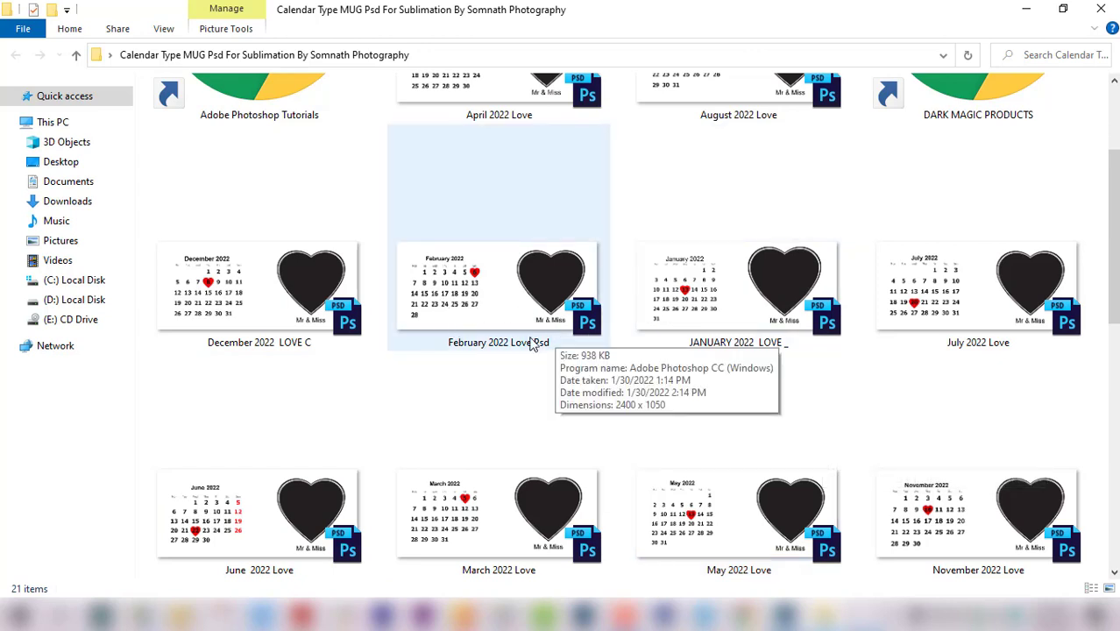
scroll(620, 364, up, 2)
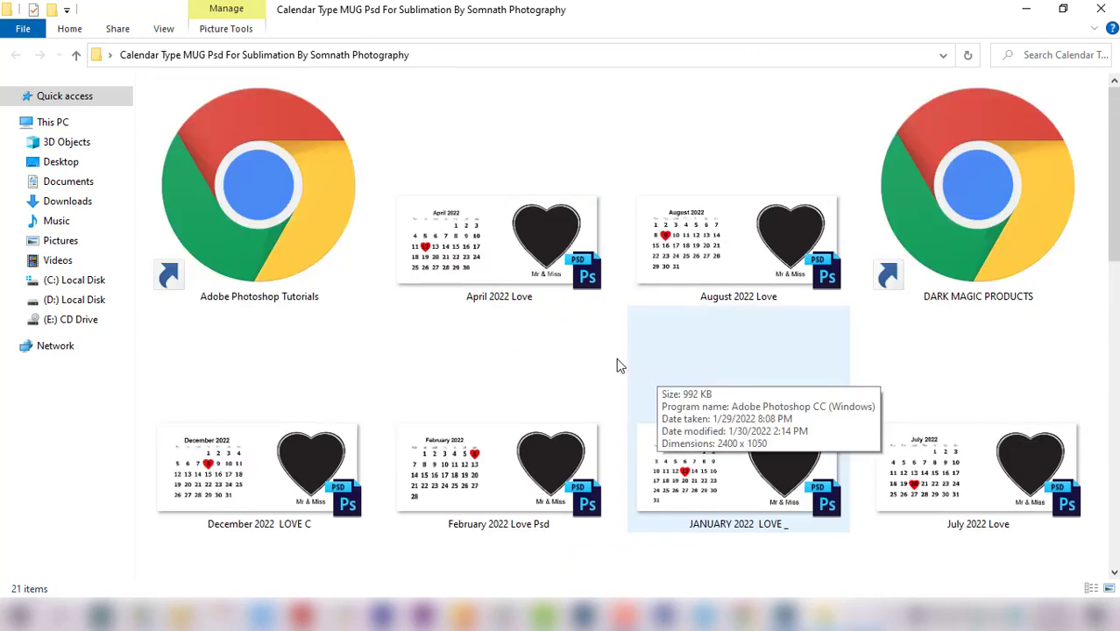
scroll(561, 395, down, 2)
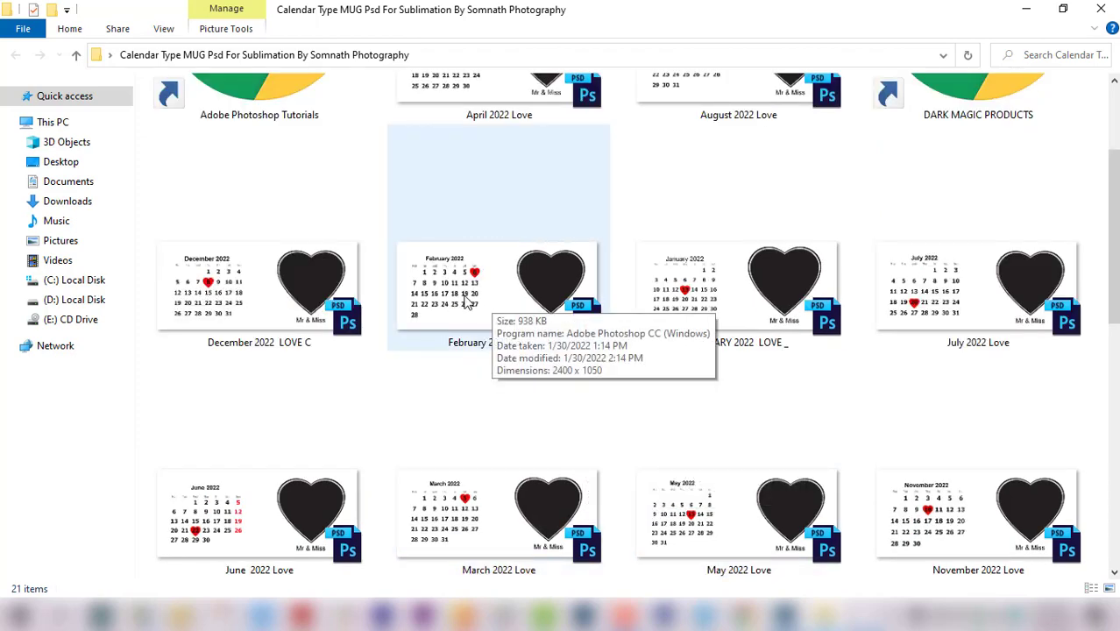
mouse_move(451, 301)
mouse_down()
mouse_move(802, 614)
mouse_move(627, 282)
mouse_up()
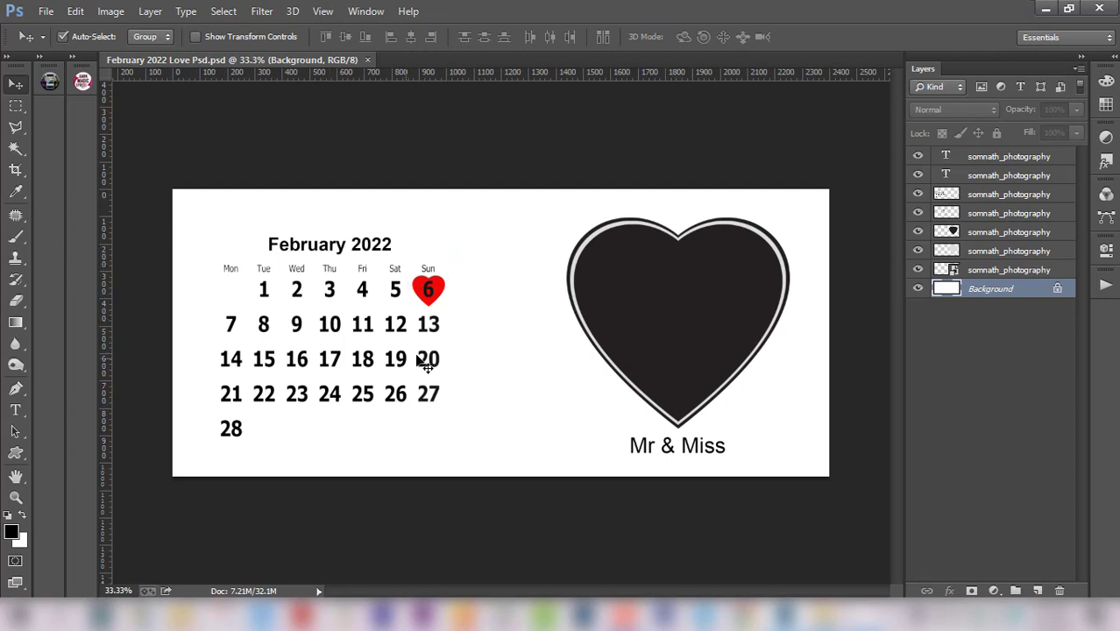
- Zoom into the February 2022 Love template and select the red heart marker's layer
scroll(282, 279, up, 1)
scroll(282, 280, up, 2)
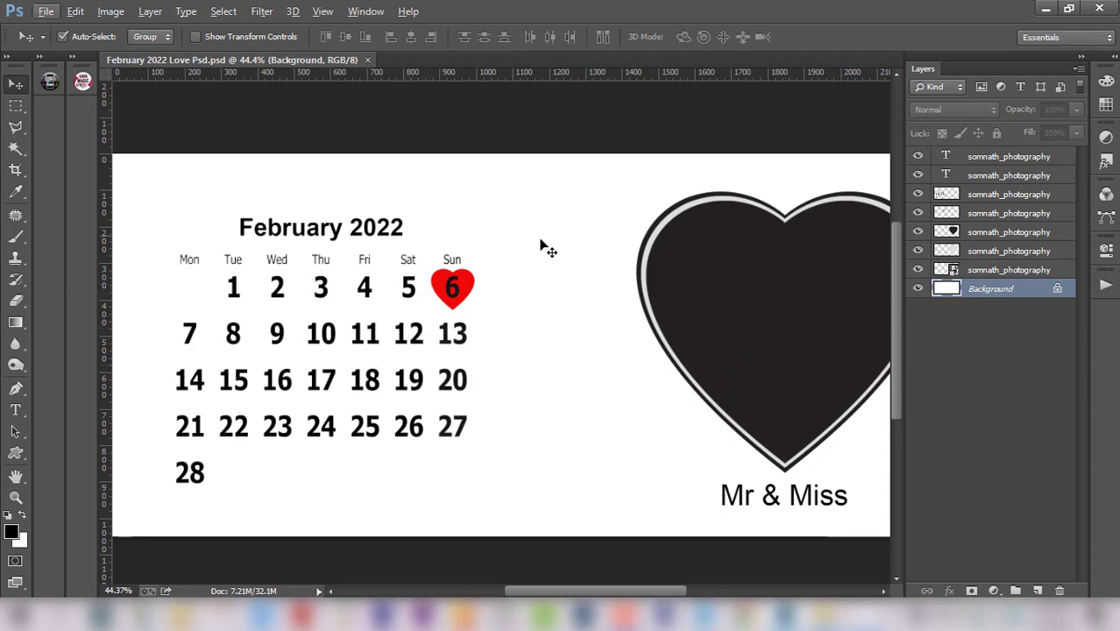
click(775, 501)
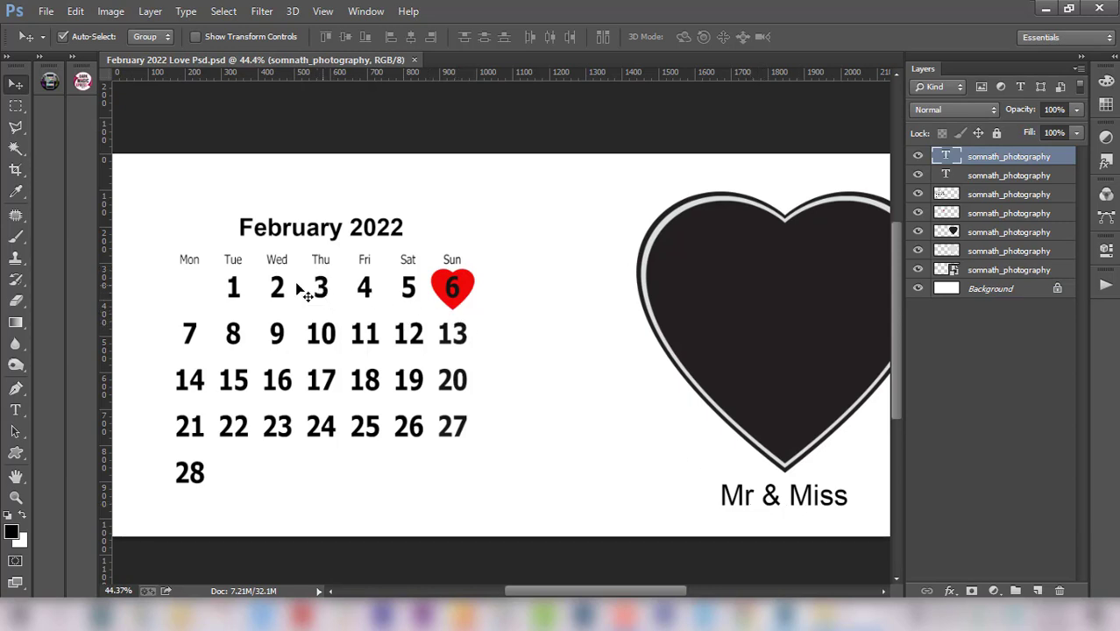
click(437, 277)
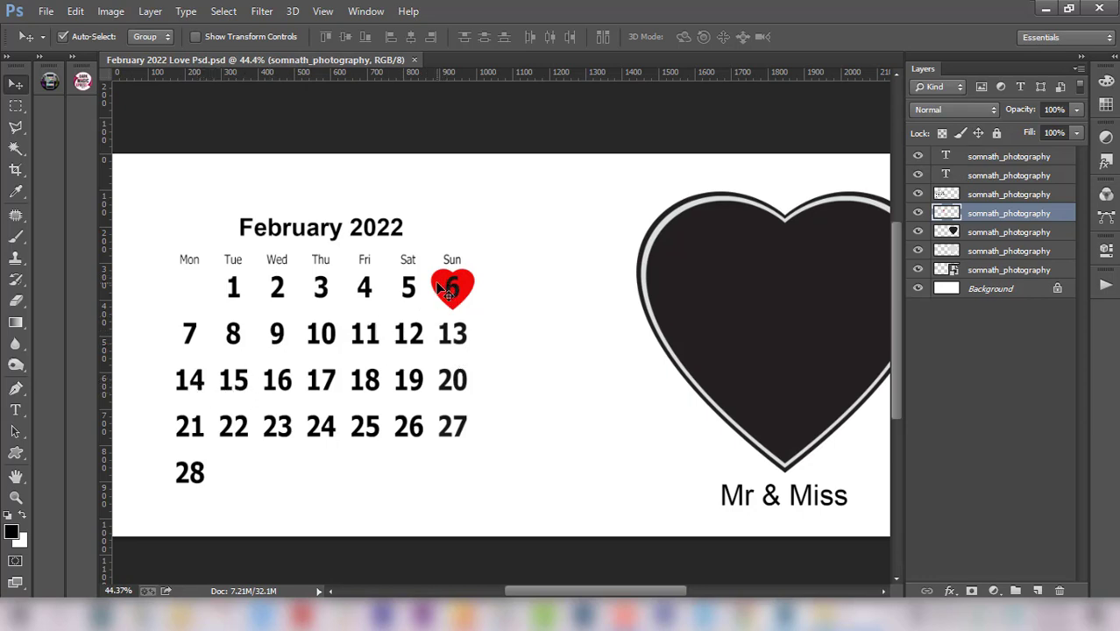
- Move the red heart marker from the 6th onto the 10th, nudging it into place
drag(441, 292, 181, 384)
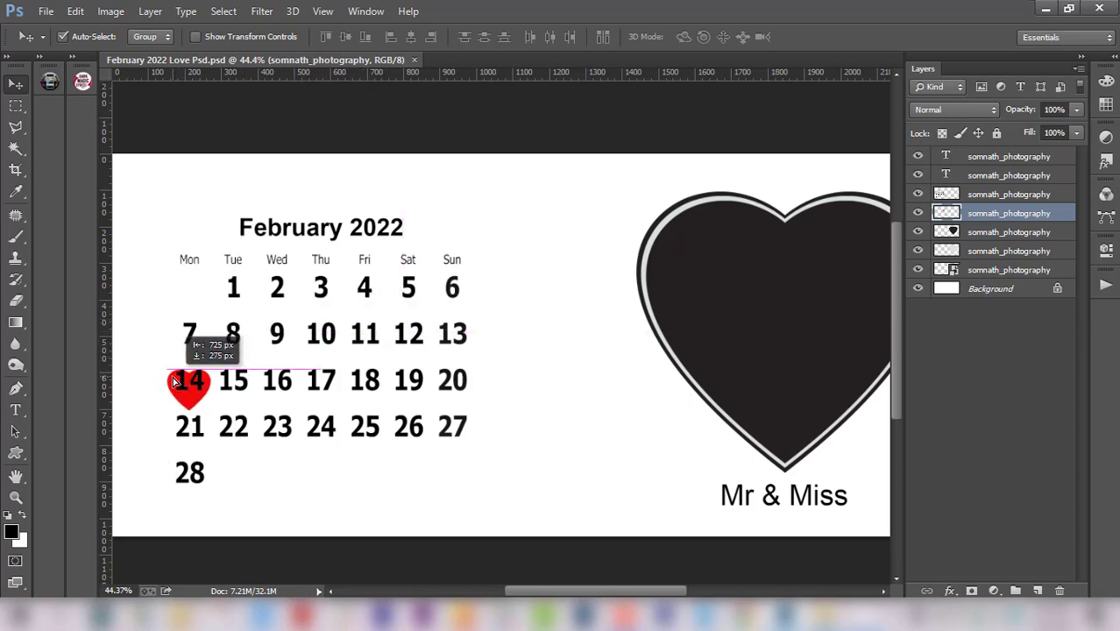
drag(181, 384, 174, 382)
key(Up)
key(Up)
key(Up)
key(Up)
key(Up)
key(Up)
key(Up)
key(Up)
key(Up)
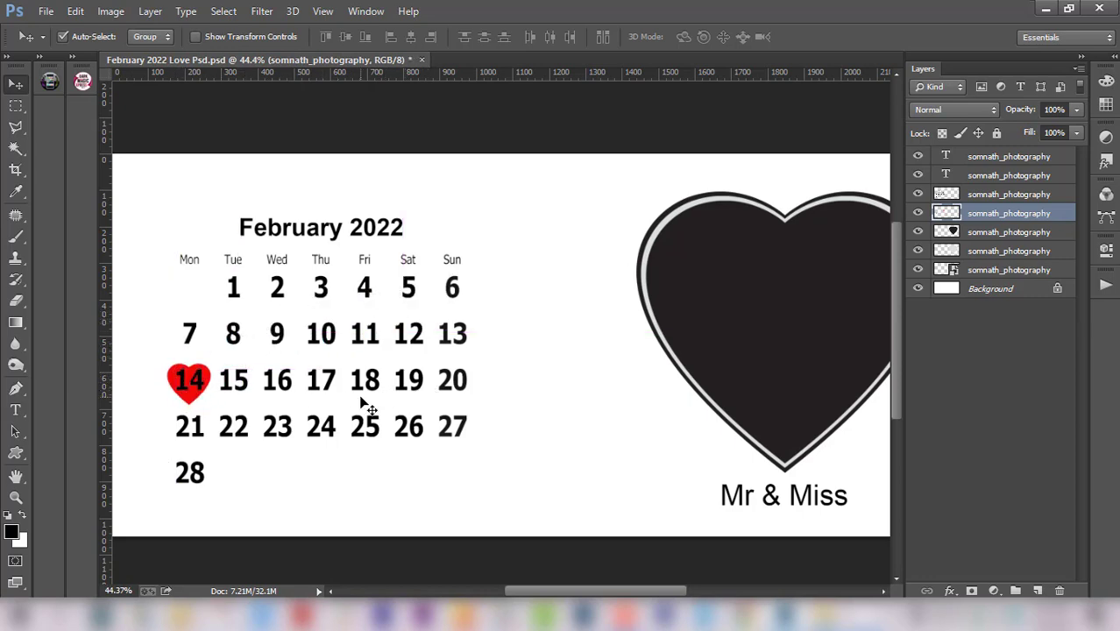
key(Up)
key(Up)
key(Up)
click(341, 416)
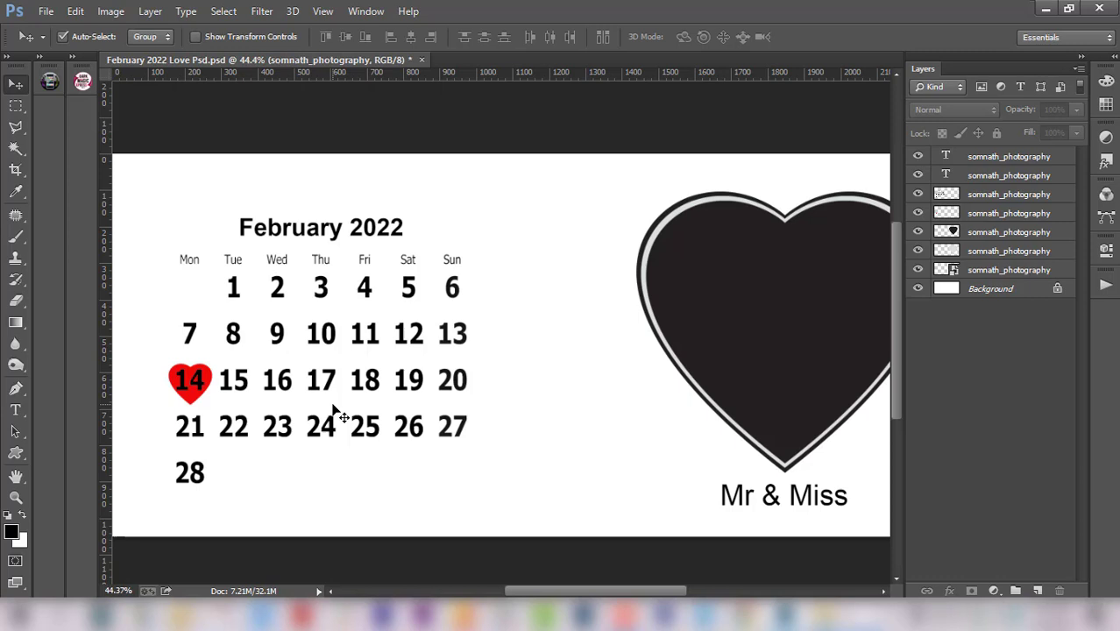
click(203, 401)
drag(212, 401, 344, 353)
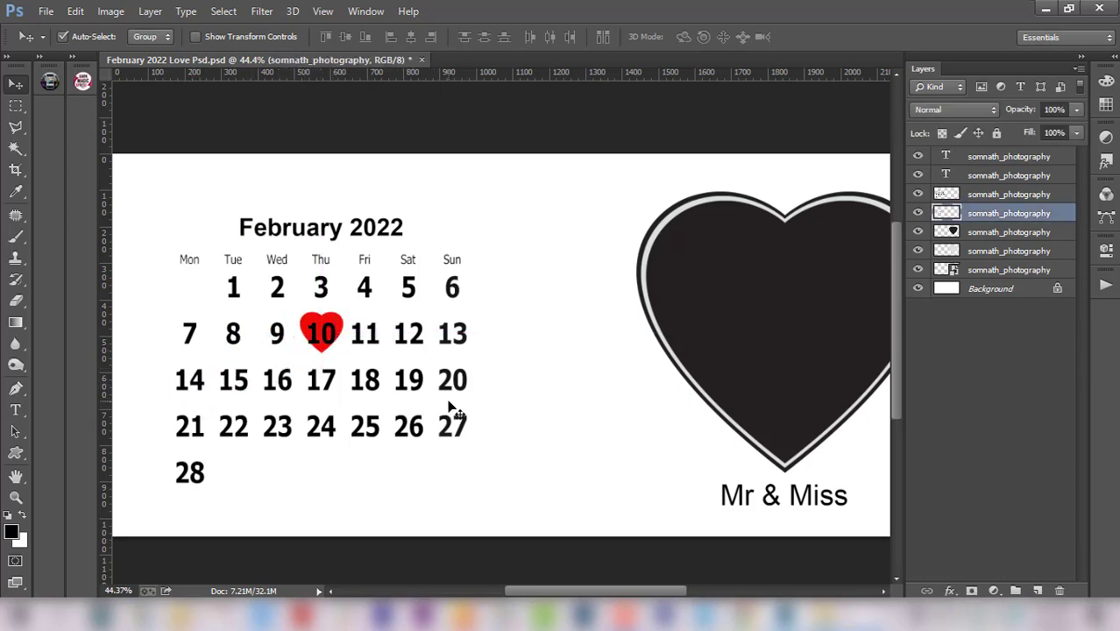
key(Down)
key(Down)
key(Down)
key(Down)
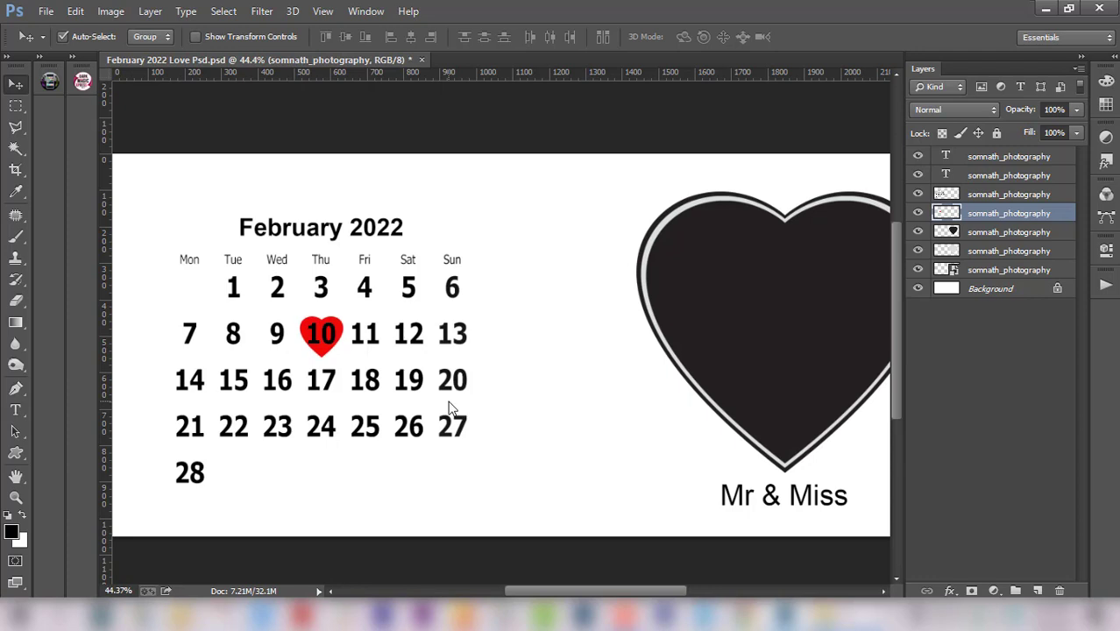
scroll(483, 377, down, 2)
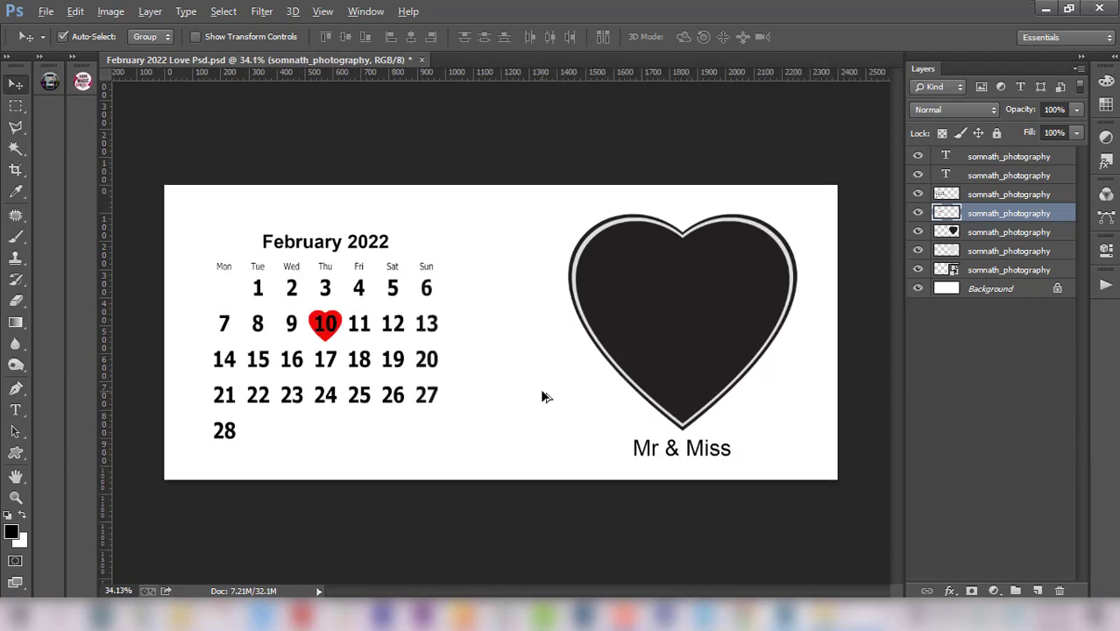
scroll(542, 397, up, 1)
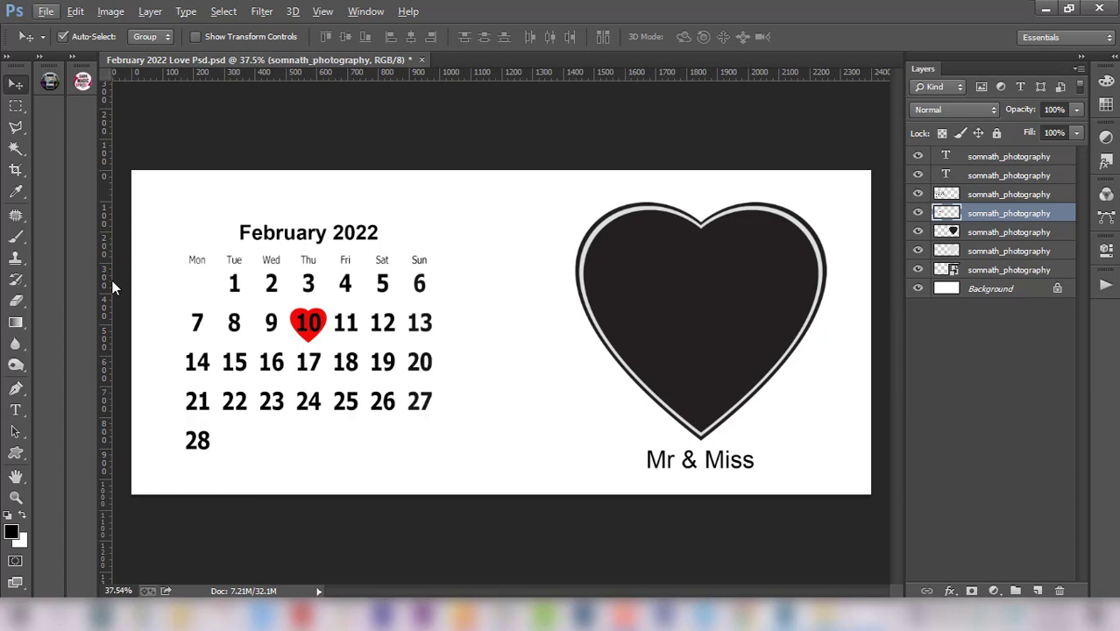
- Load the Dark Magic Xpress panel and expand its 'Select a page' list
click(75, 60)
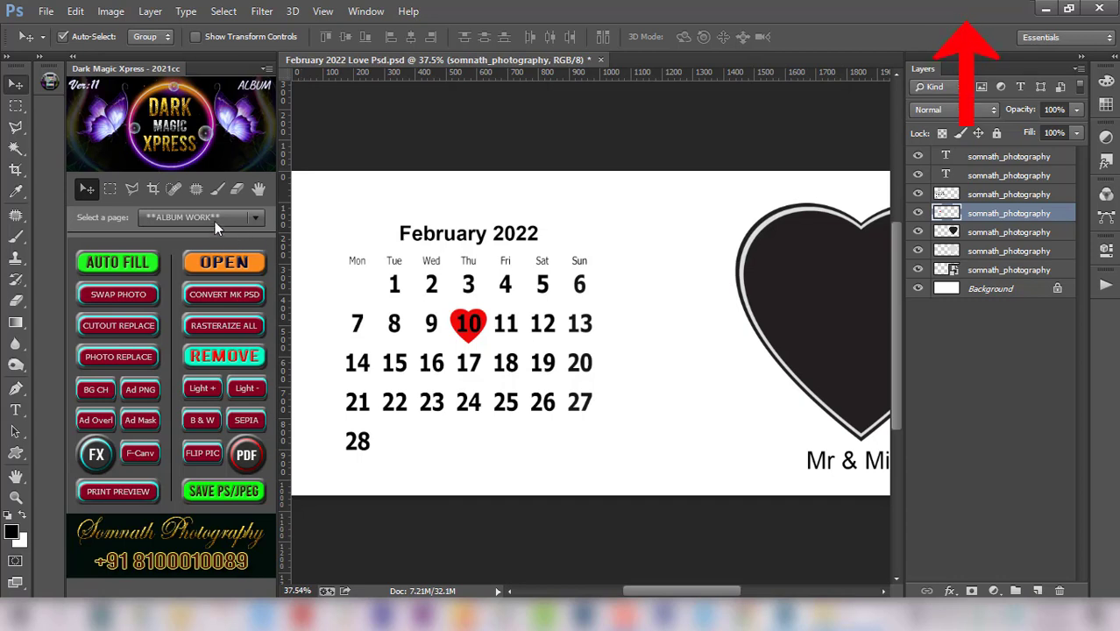
click(212, 219)
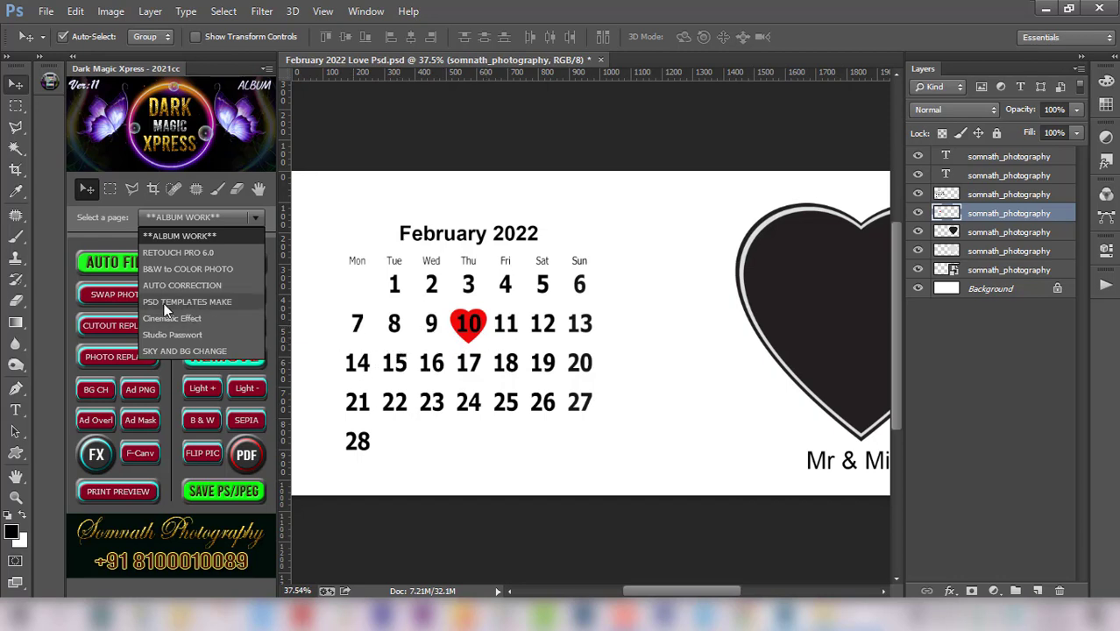
- Use AUTO FILL to place DM_DEMO (3) from ALBUM WORK\PHOTOS\USED into the heart frame
click(221, 217)
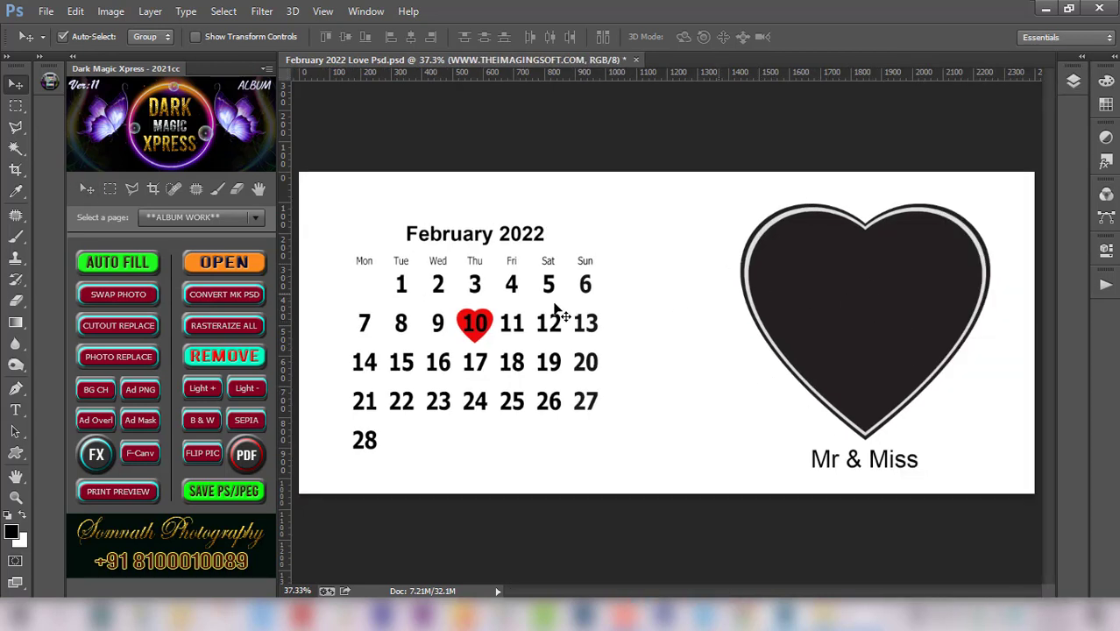
click(150, 295)
click(115, 264)
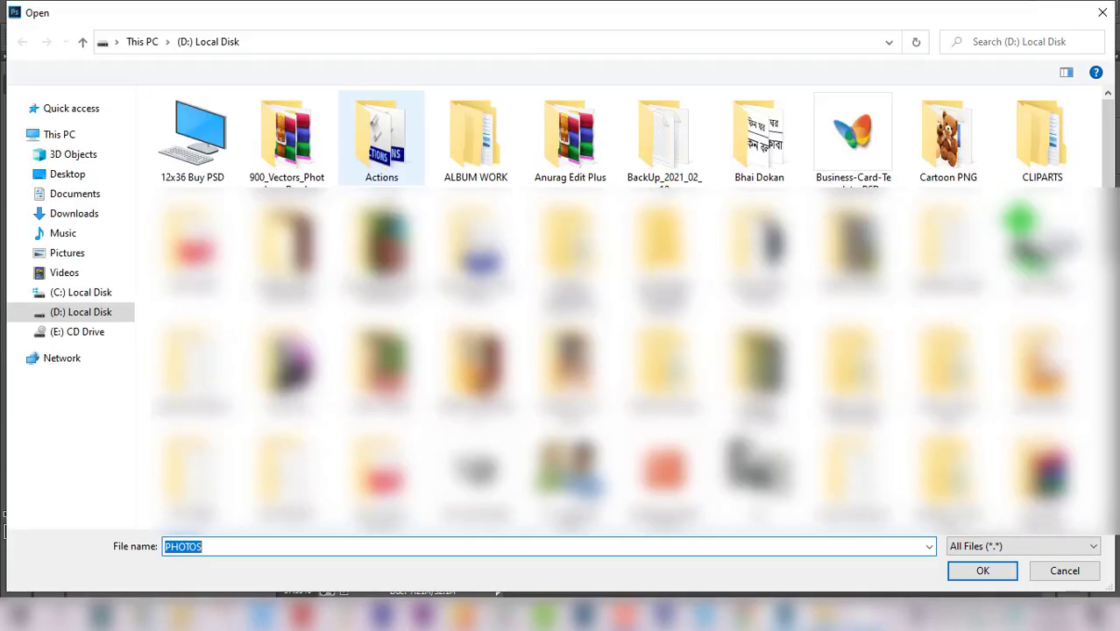
double_click(480, 145)
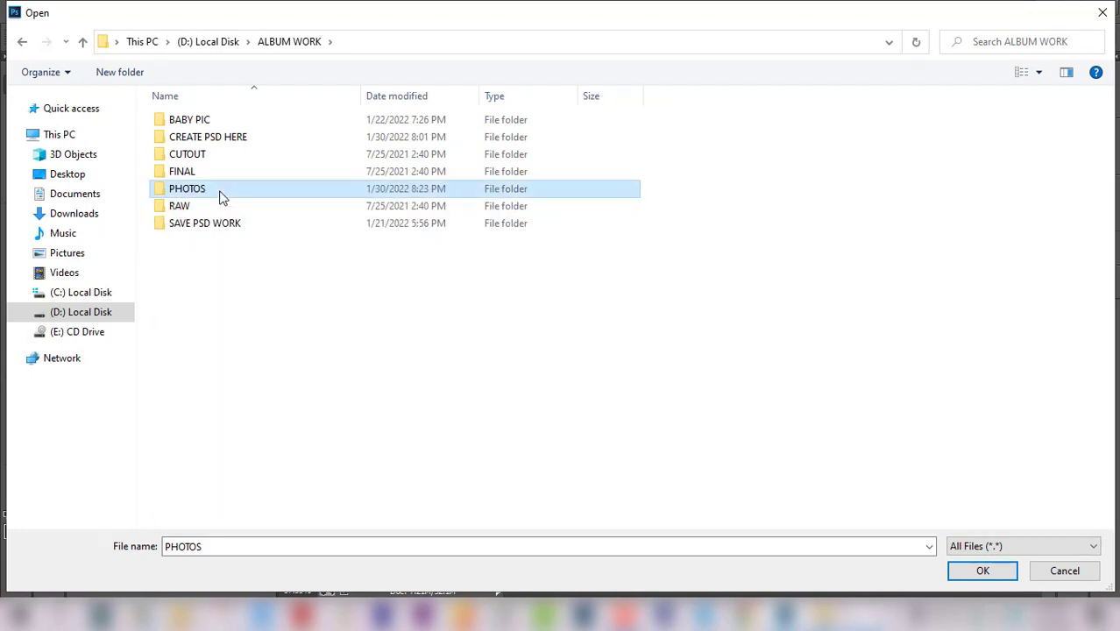
double_click(219, 194)
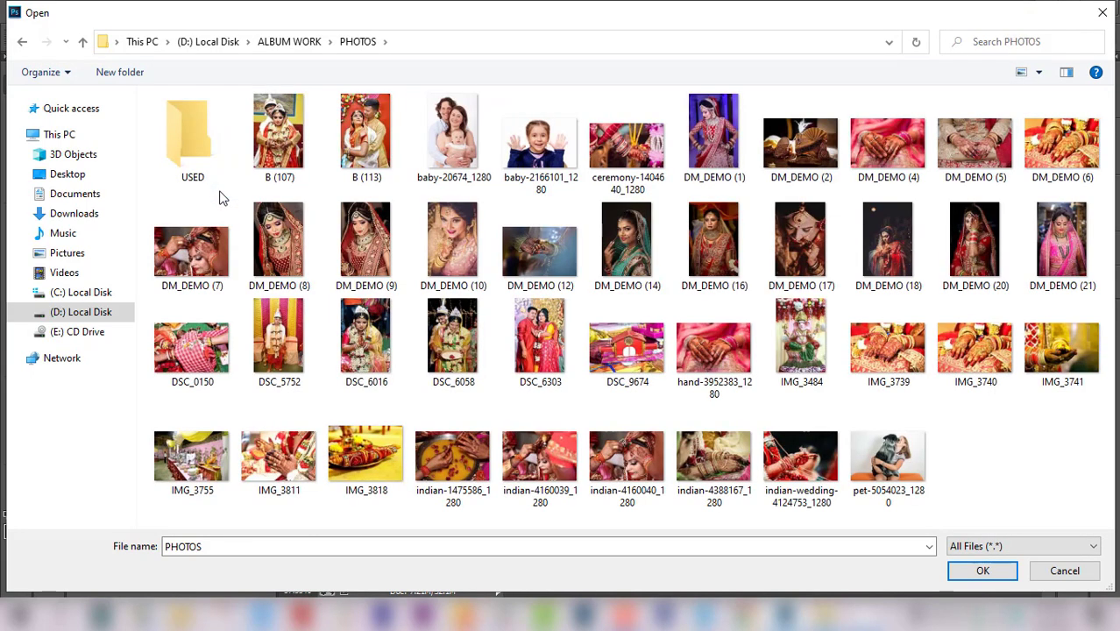
double_click(187, 149)
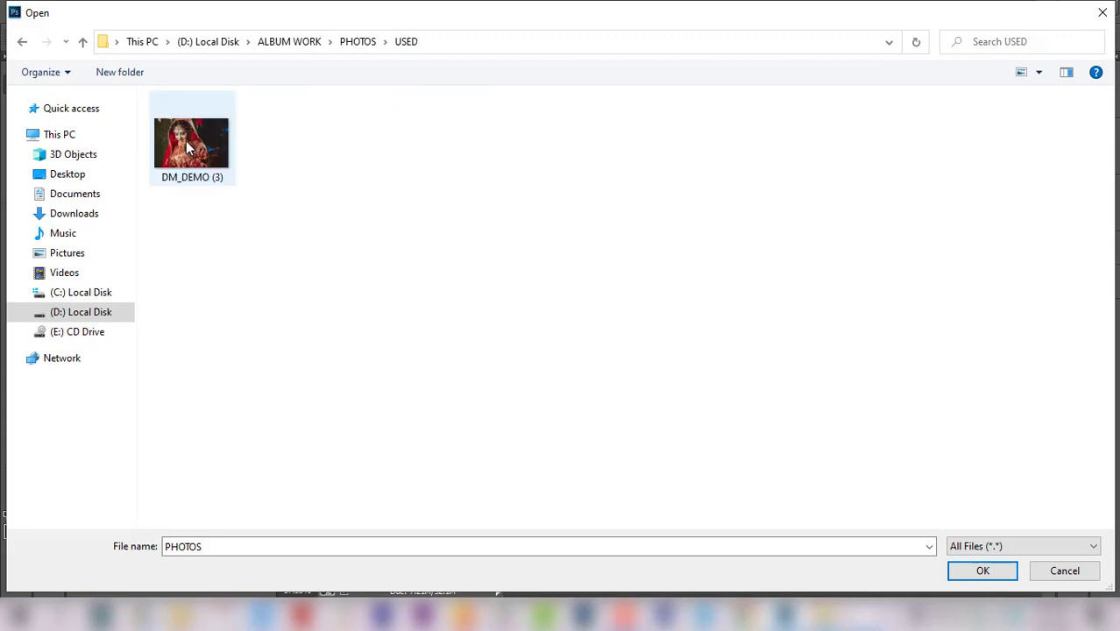
double_click(199, 151)
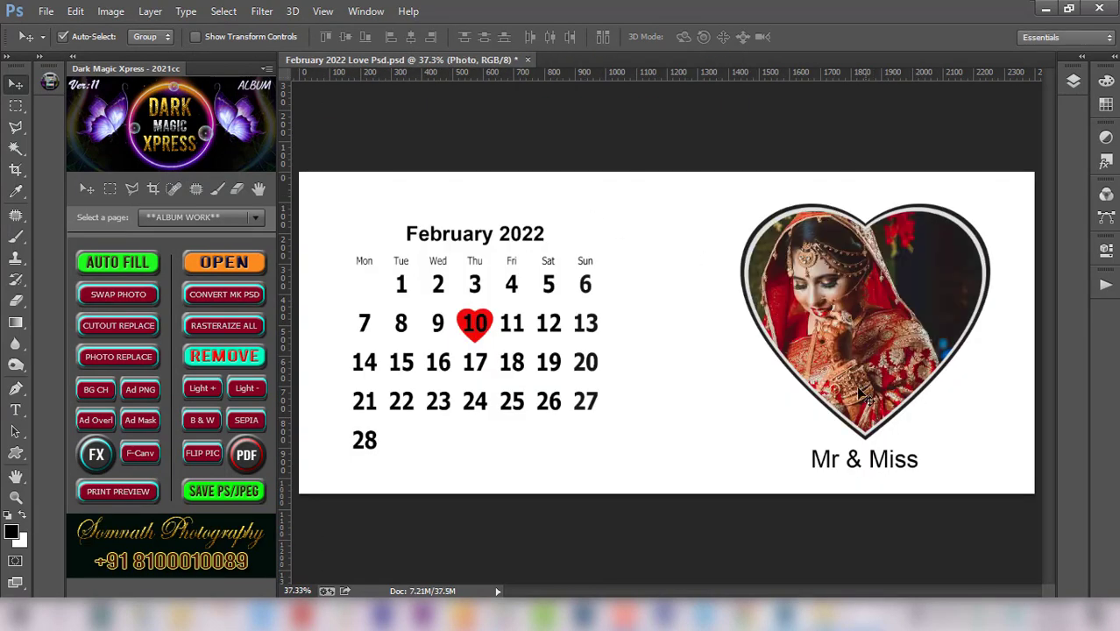
- Shift the DM_DEMO (3) bride photo rightward inside the heart frame
drag(846, 351, 873, 351)
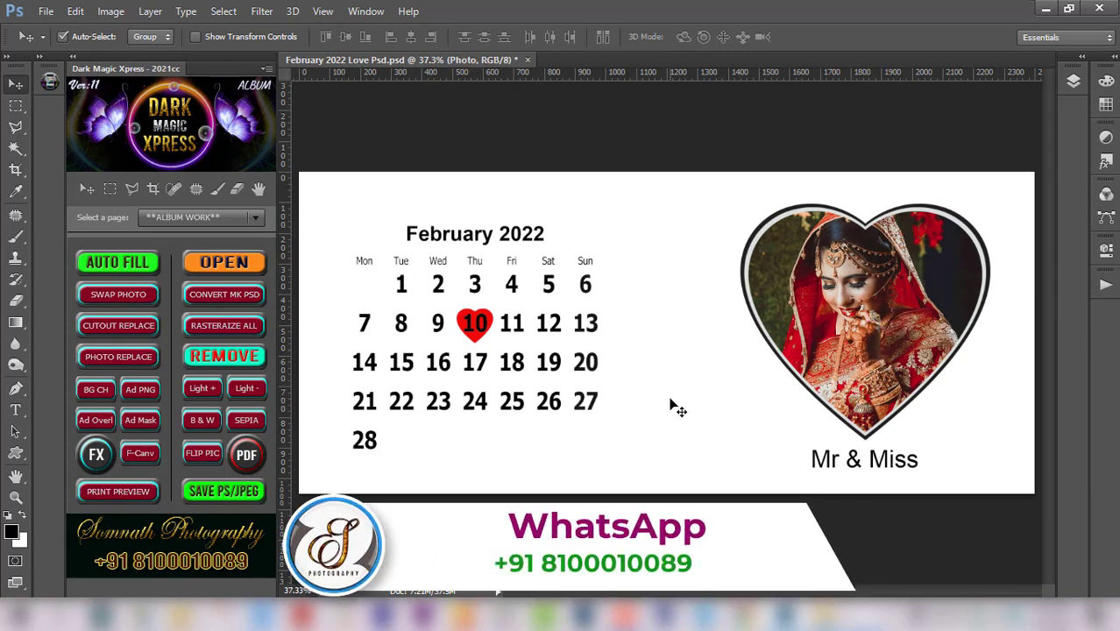
scroll(663, 379, down, 3)
scroll(663, 378, up, 3)
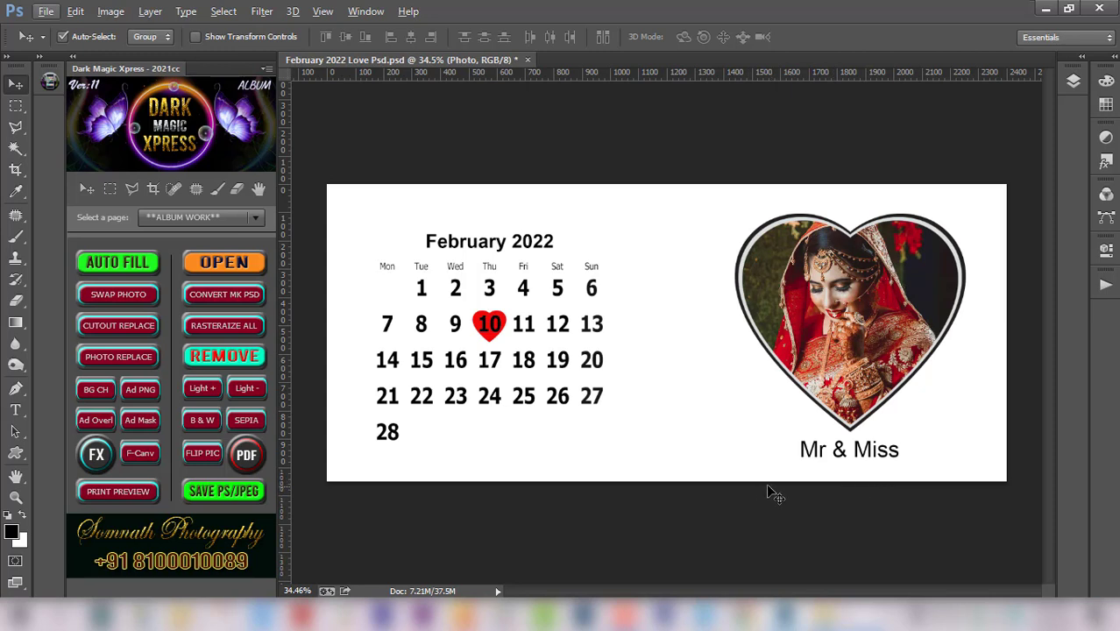
- Close the February Love document without saving and minimize Photoshop
click(527, 60)
click(563, 249)
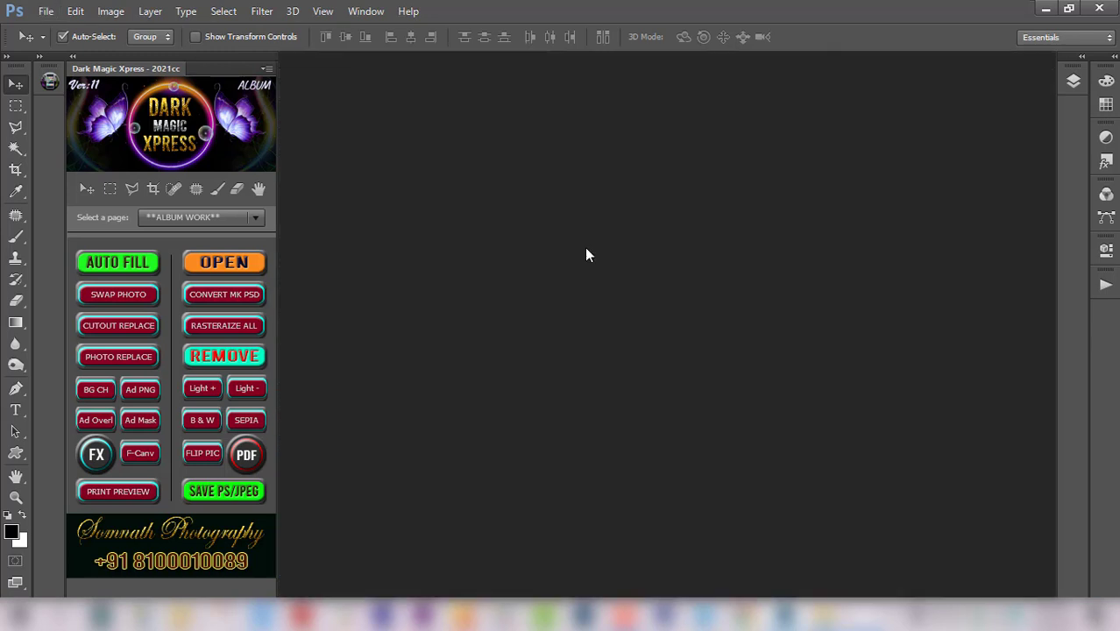
click(1049, 9)
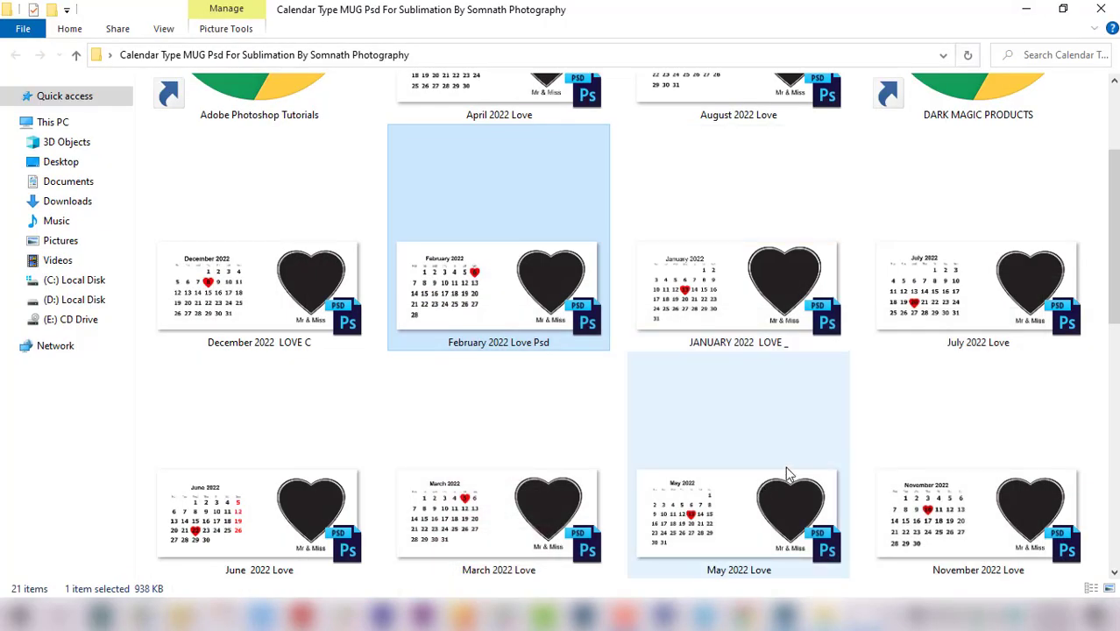
- Pick the Valentine Special Dark Fantasy template and drag it into Photoshop
scroll(788, 474, down, 5)
scroll(575, 538, up, 2)
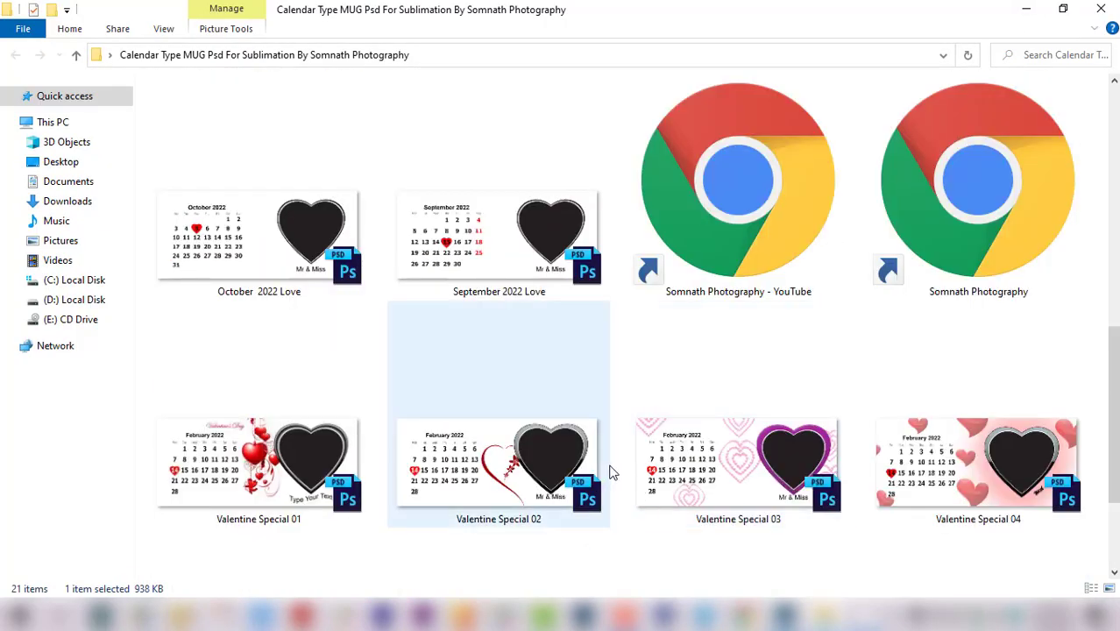
scroll(607, 468, down, 2)
click(293, 319)
ctrl+click(501, 318)
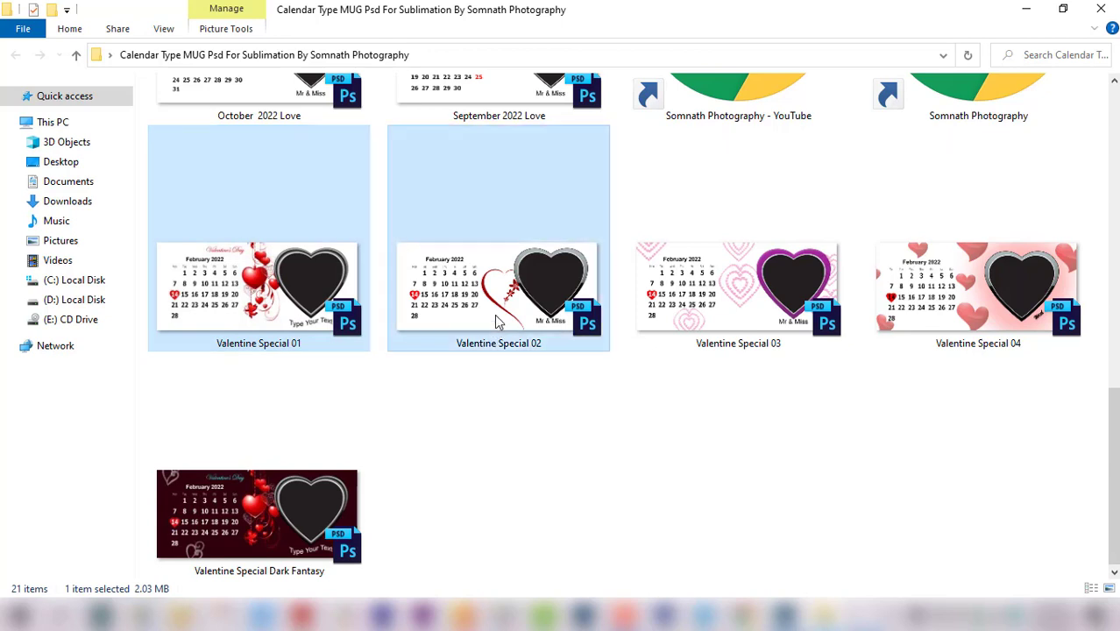
ctrl+click(739, 302)
ctrl+click(948, 302)
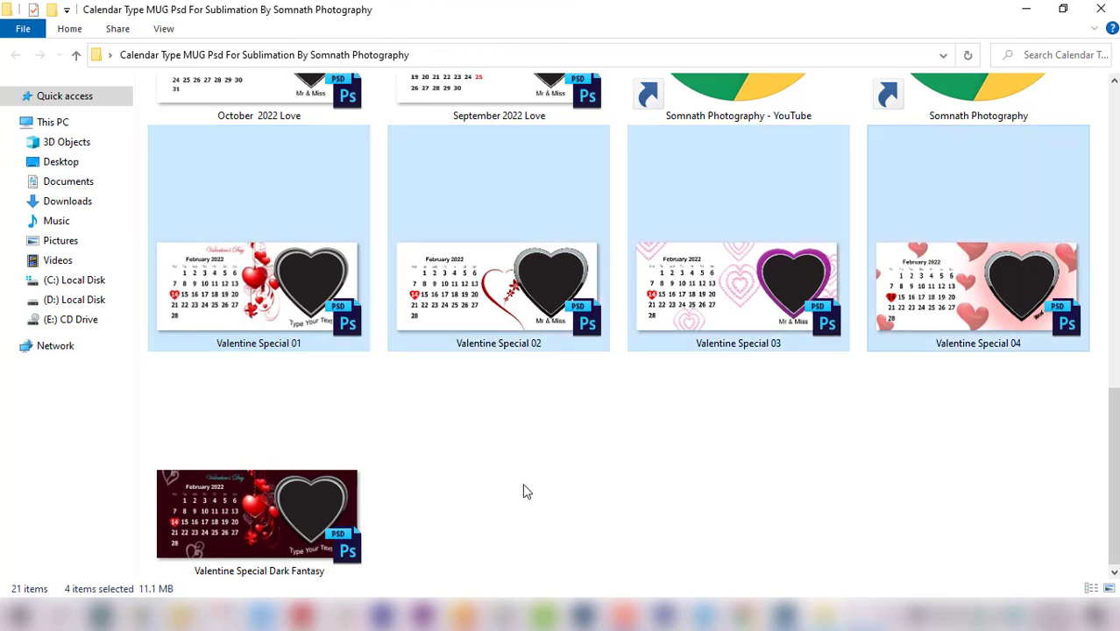
click(522, 491)
click(268, 520)
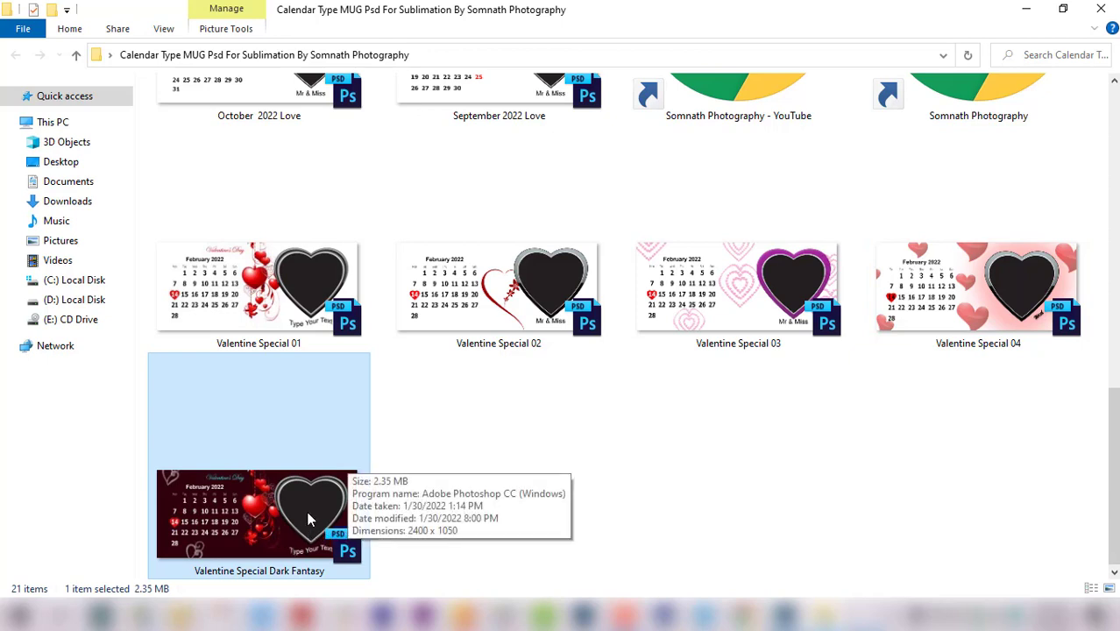
click(265, 303)
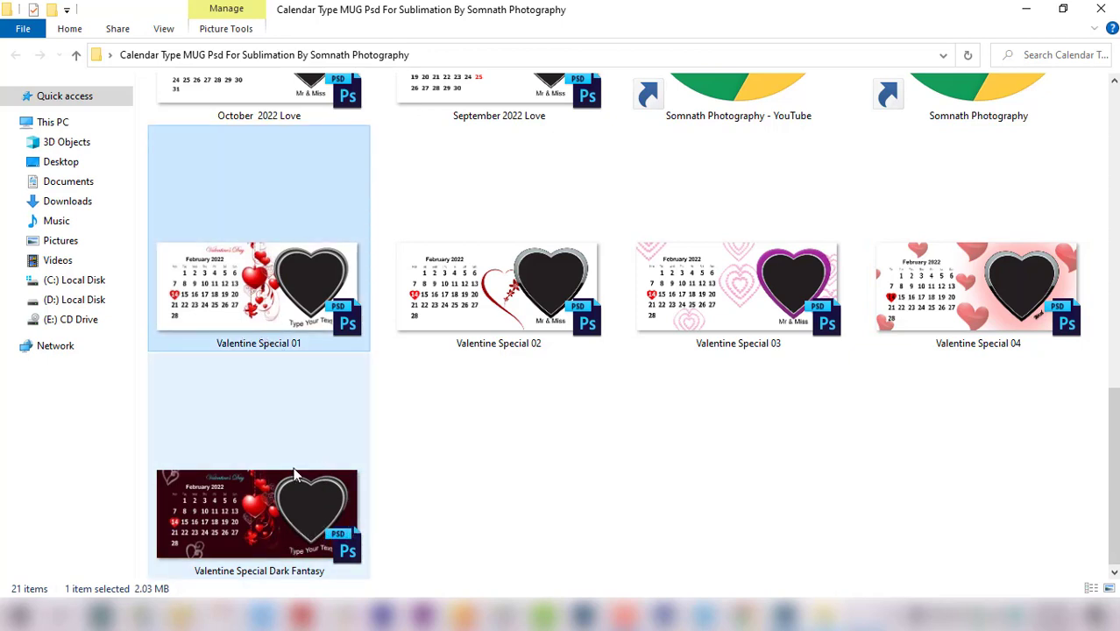
click(279, 524)
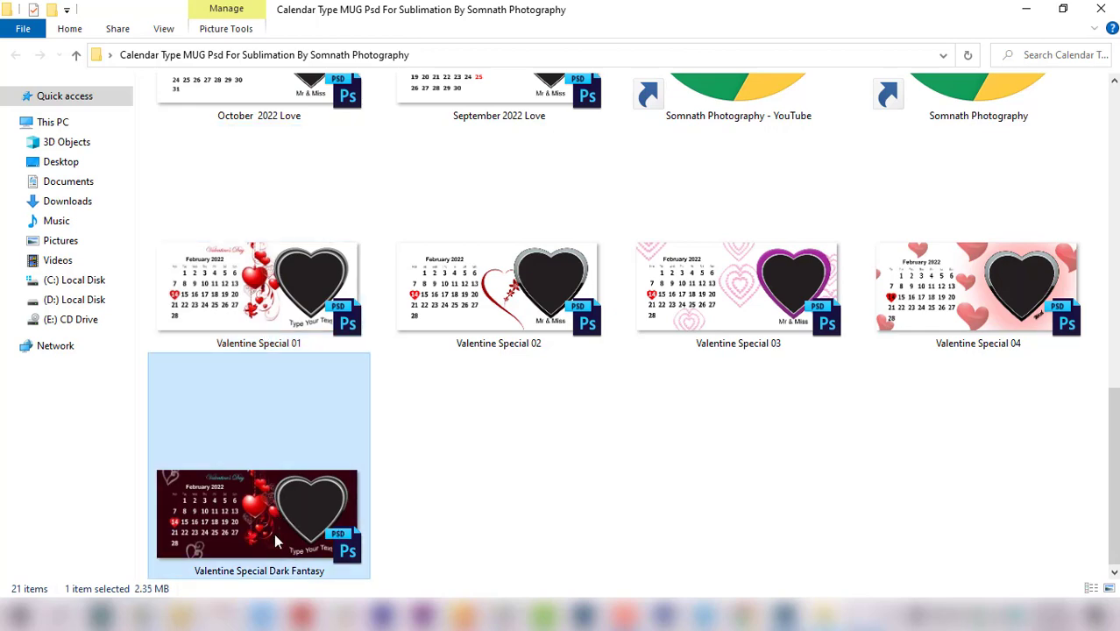
mouse_move(274, 541)
mouse_down()
mouse_move(789, 613)
mouse_move(710, 311)
mouse_up()
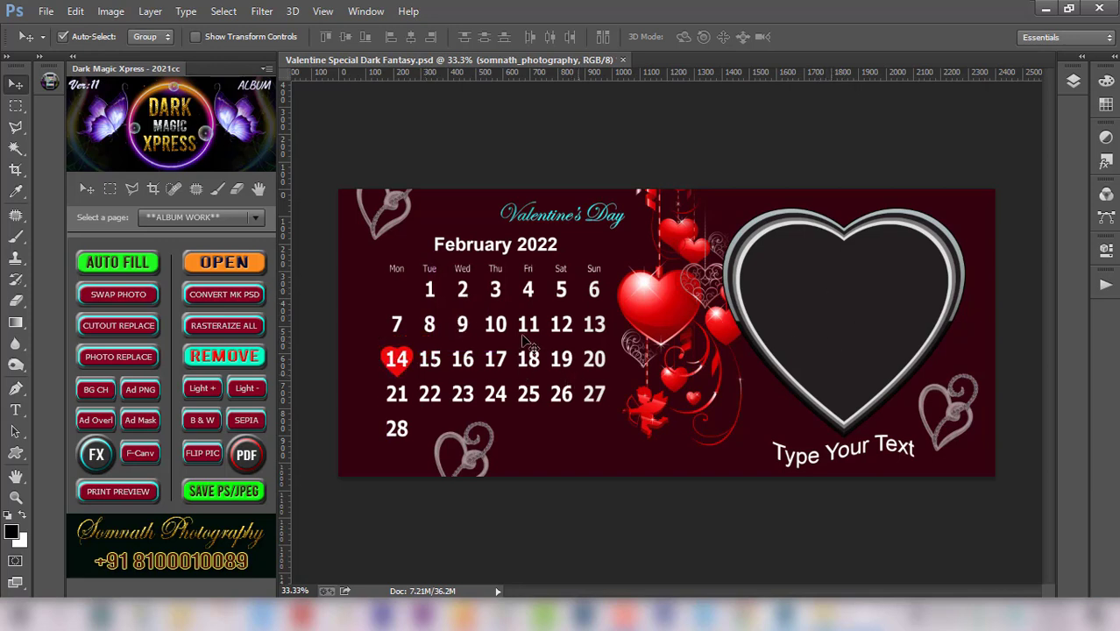
- AUTO FILL the Dark Fantasy heart frame with bride photo DM_DEMO (18) from ALBUM WORK\PHOTOS
click(115, 261)
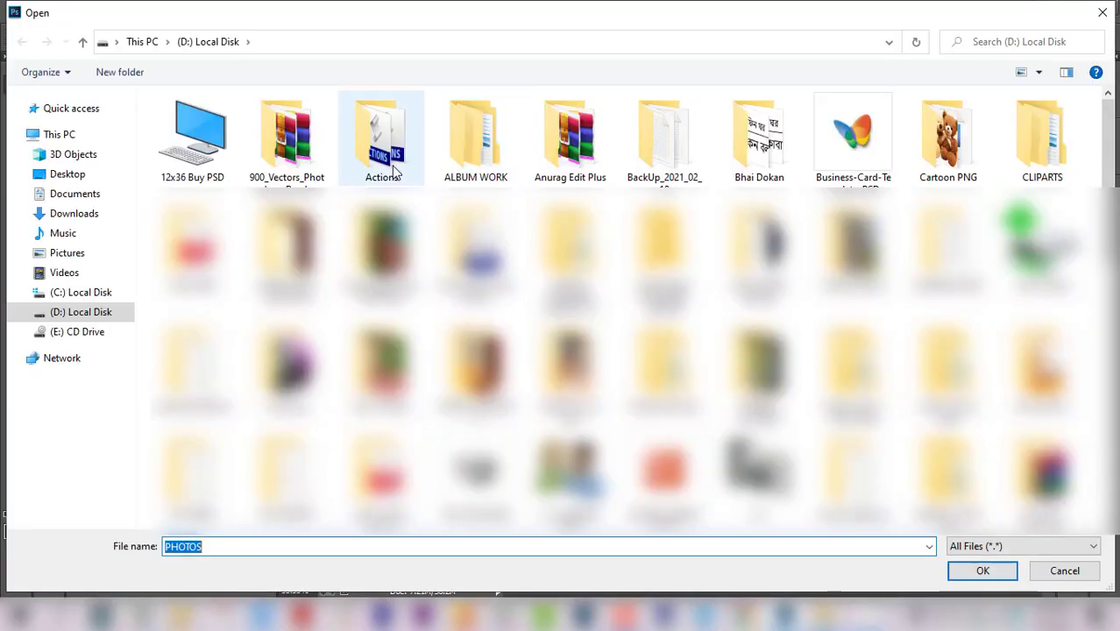
double_click(480, 139)
click(211, 185)
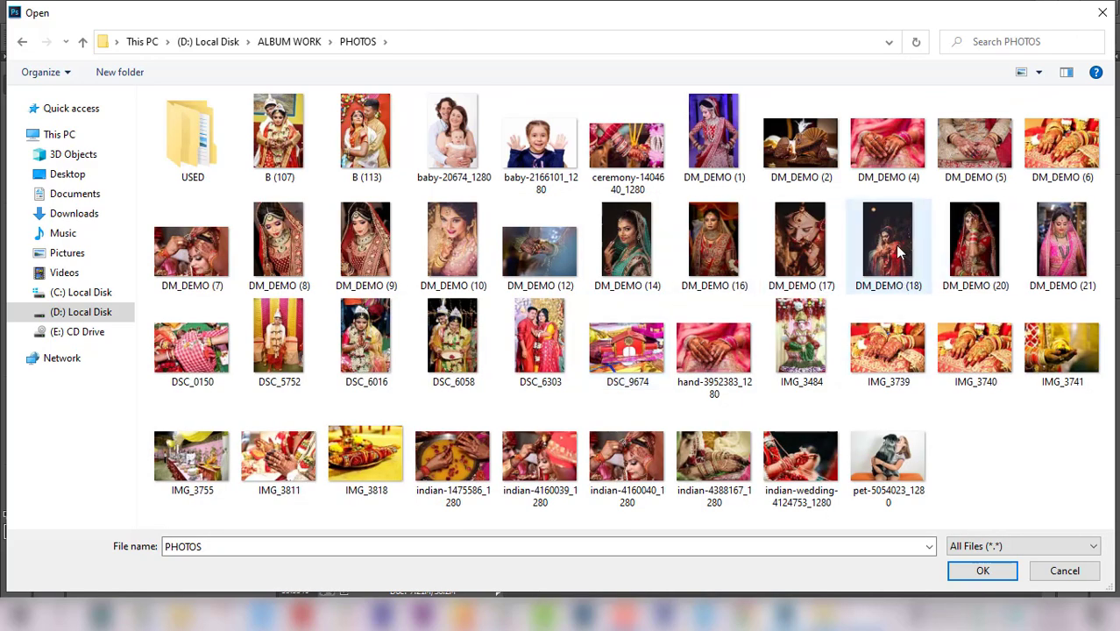
double_click(894, 250)
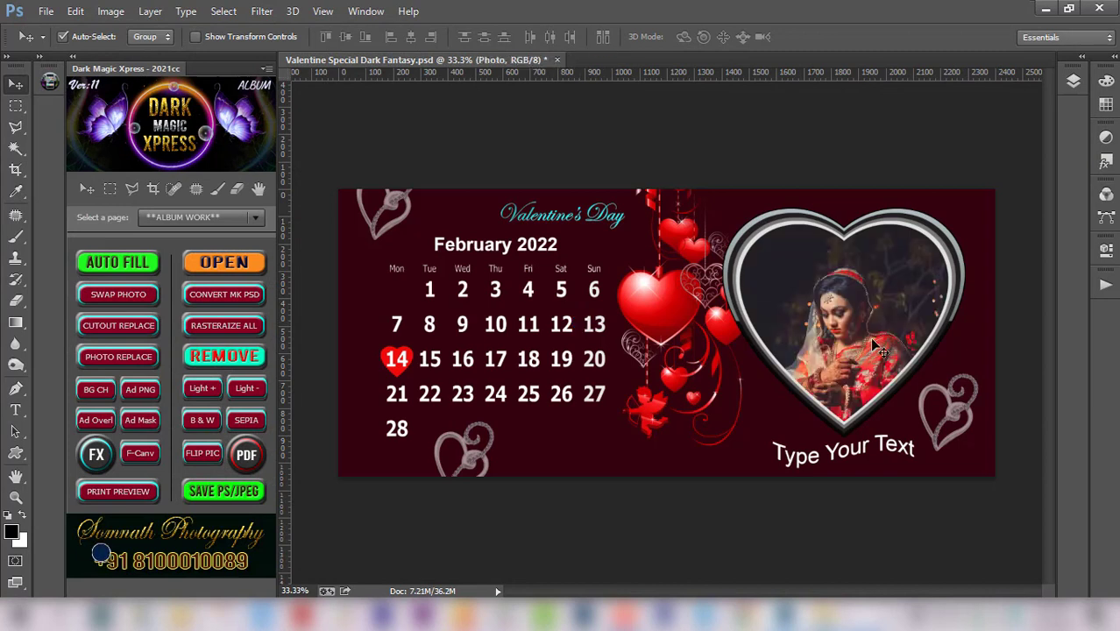
- Nudge the bride photo slightly, then pan and zoom out to fit the whole calendar
drag(851, 341, 851, 347)
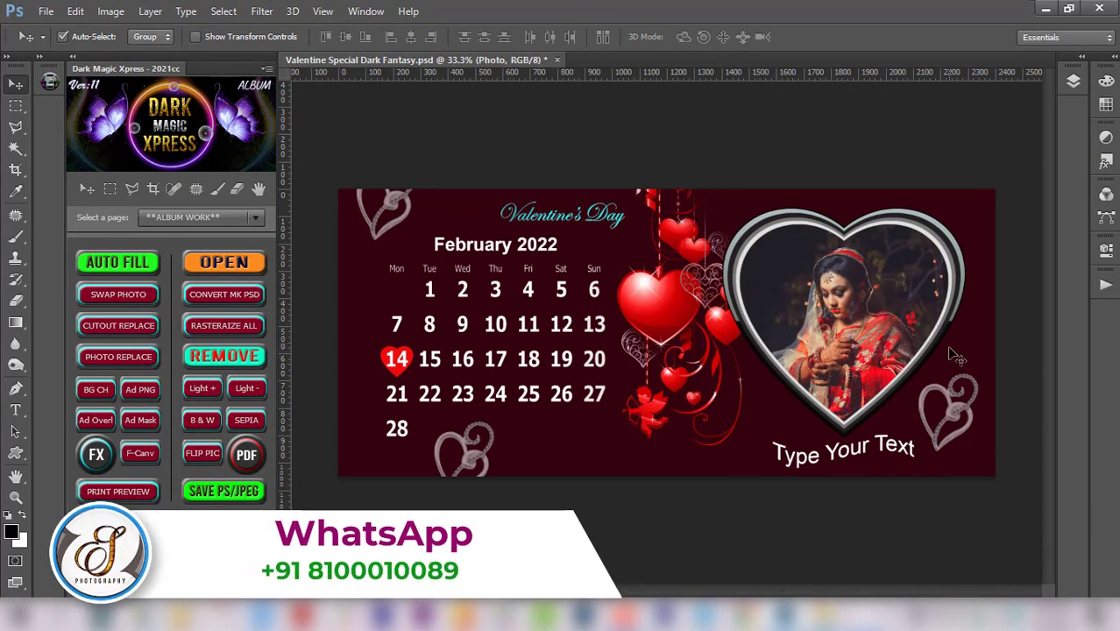
scroll(938, 313, up, 5)
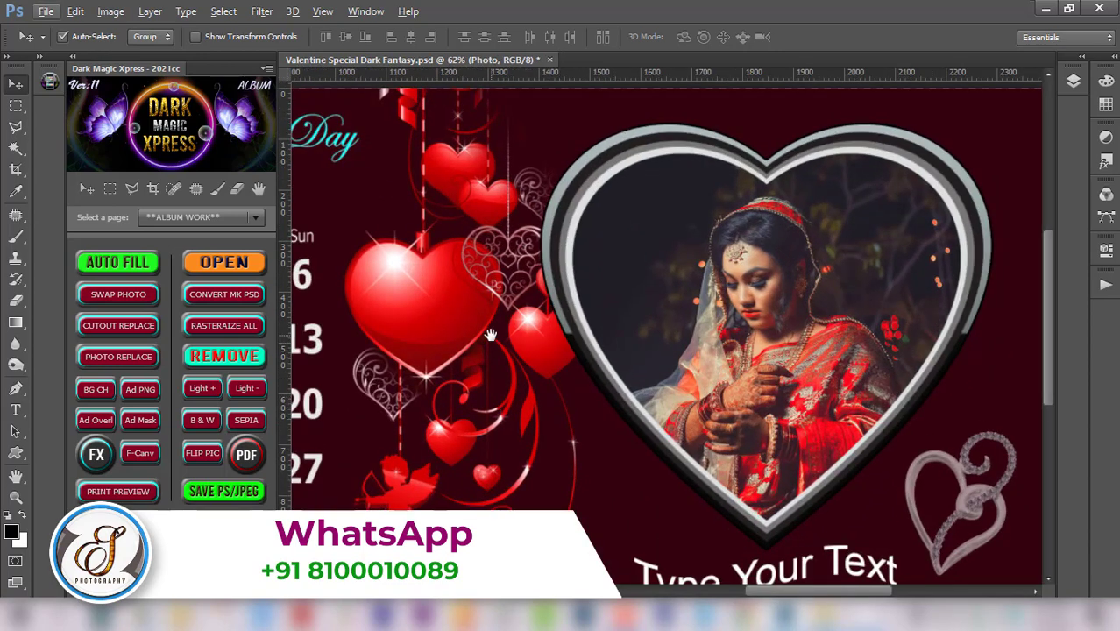
mouse_move(369, 345)
mouse_down()
mouse_move(698, 389)
mouse_move(799, 377)
mouse_up()
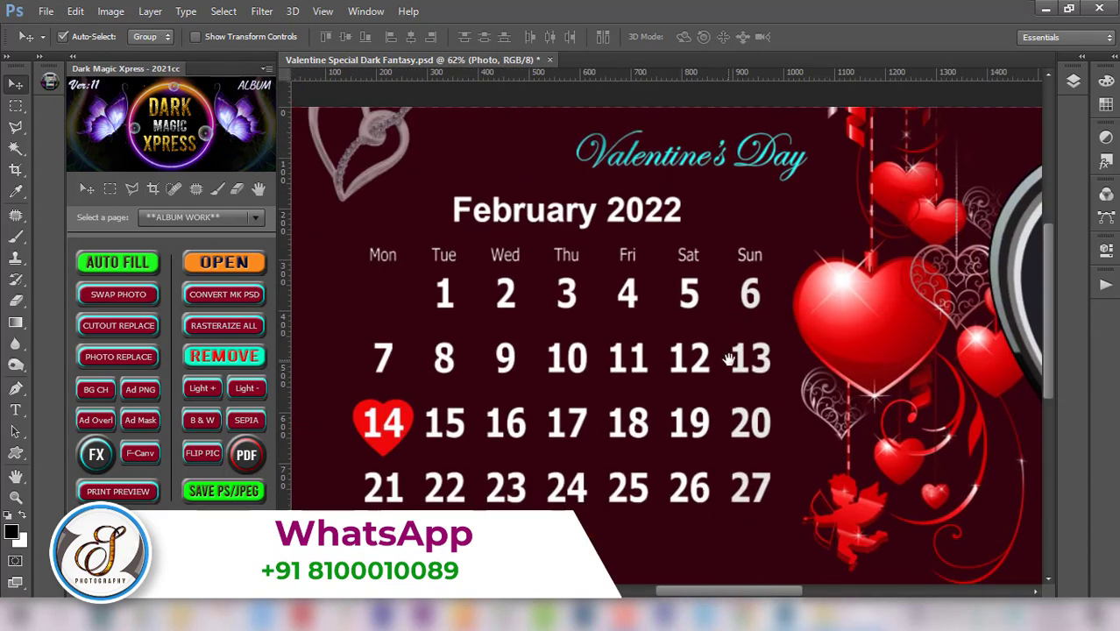
mouse_move(836, 476)
mouse_down()
mouse_move(709, 385)
mouse_move(511, 418)
mouse_up()
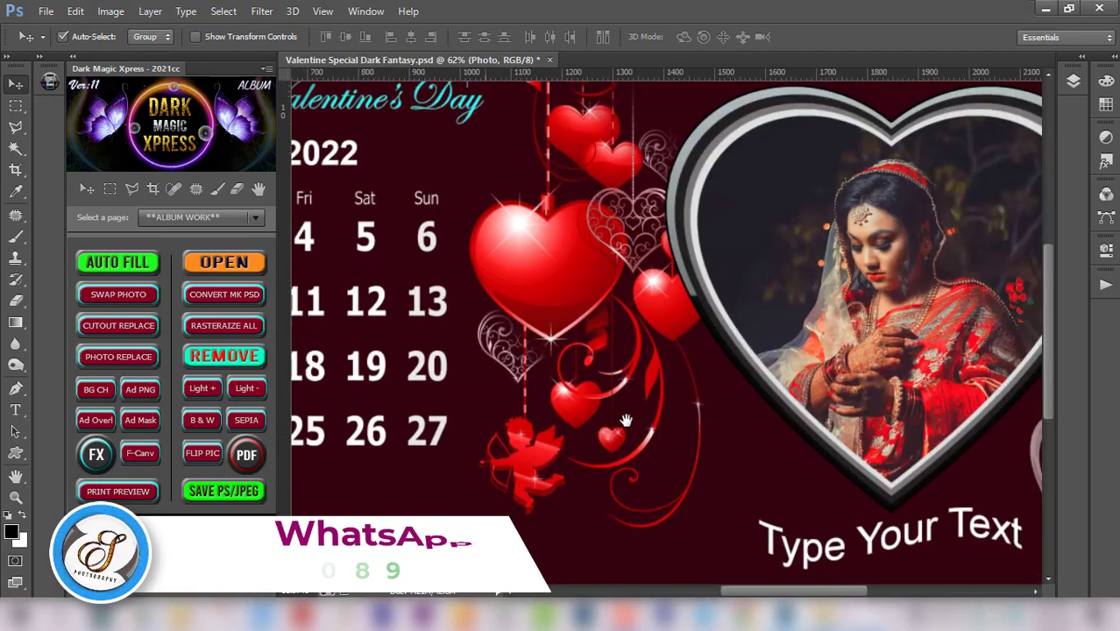
drag(814, 412, 697, 453)
scroll(806, 427, down, 1)
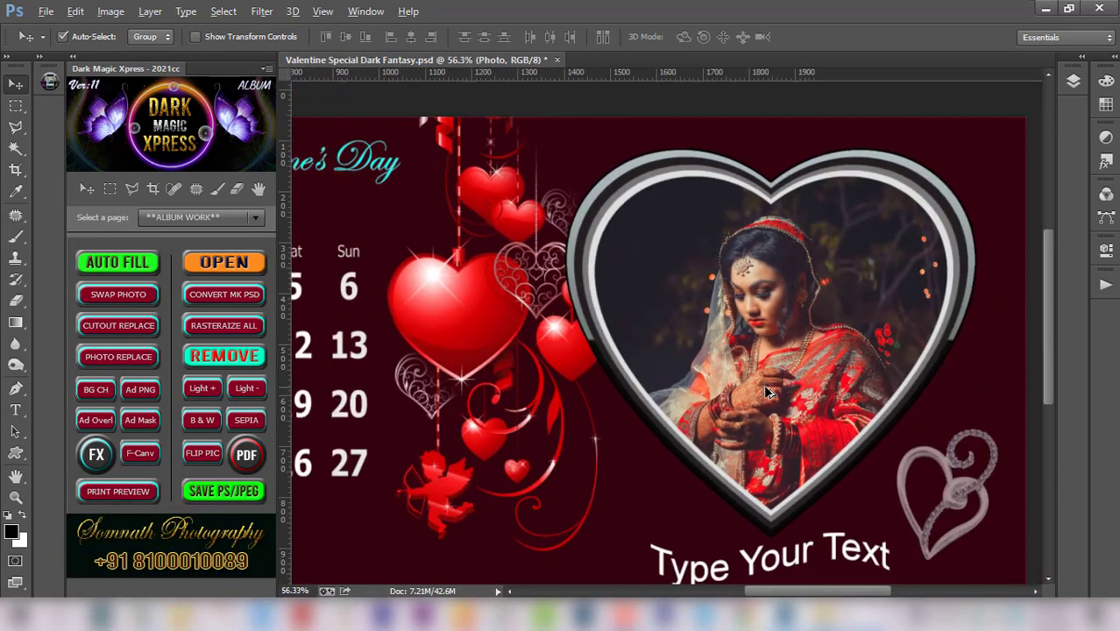
scroll(806, 427, down, 4)
scroll(709, 450, up, 3)
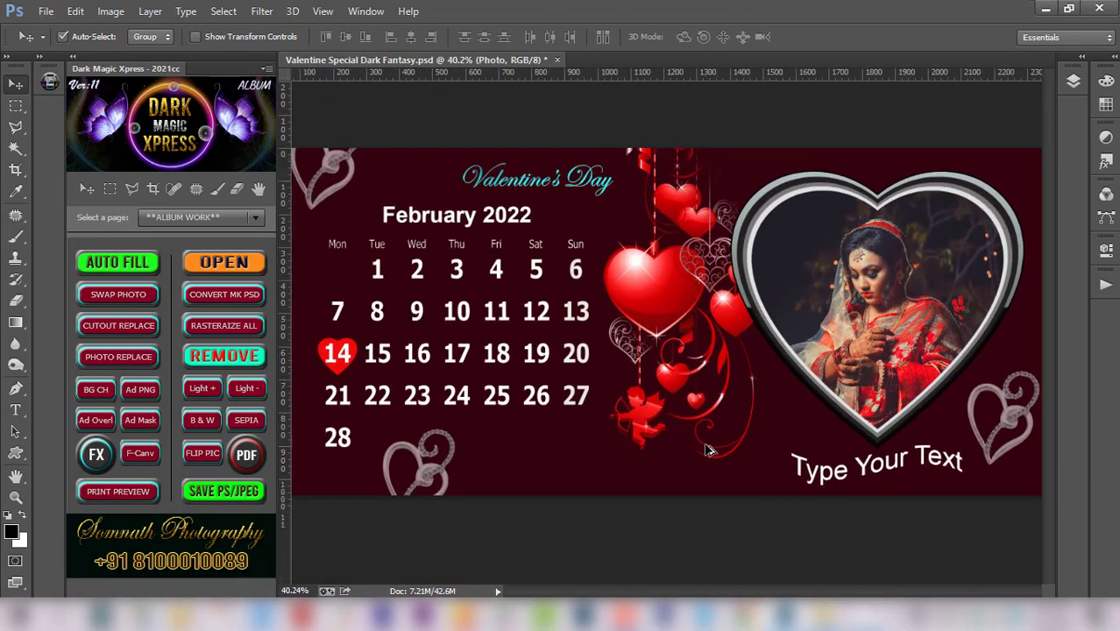
scroll(710, 450, down, 2)
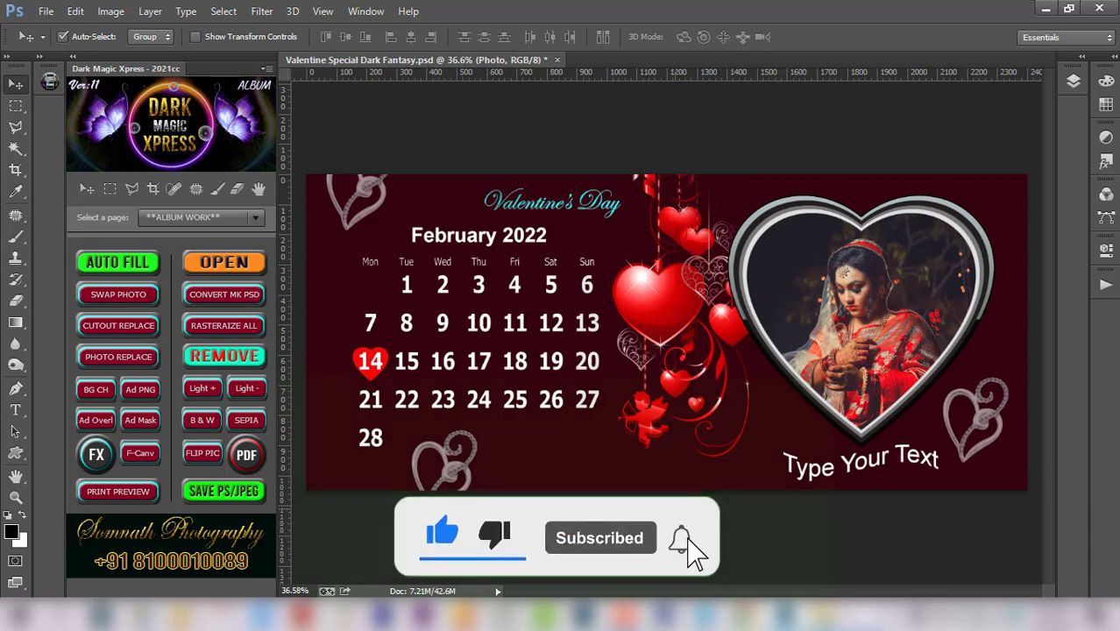
- Minimize Photoshop to reveal the desktop with the Calendar Type MUG archive and folders
click(873, 465)
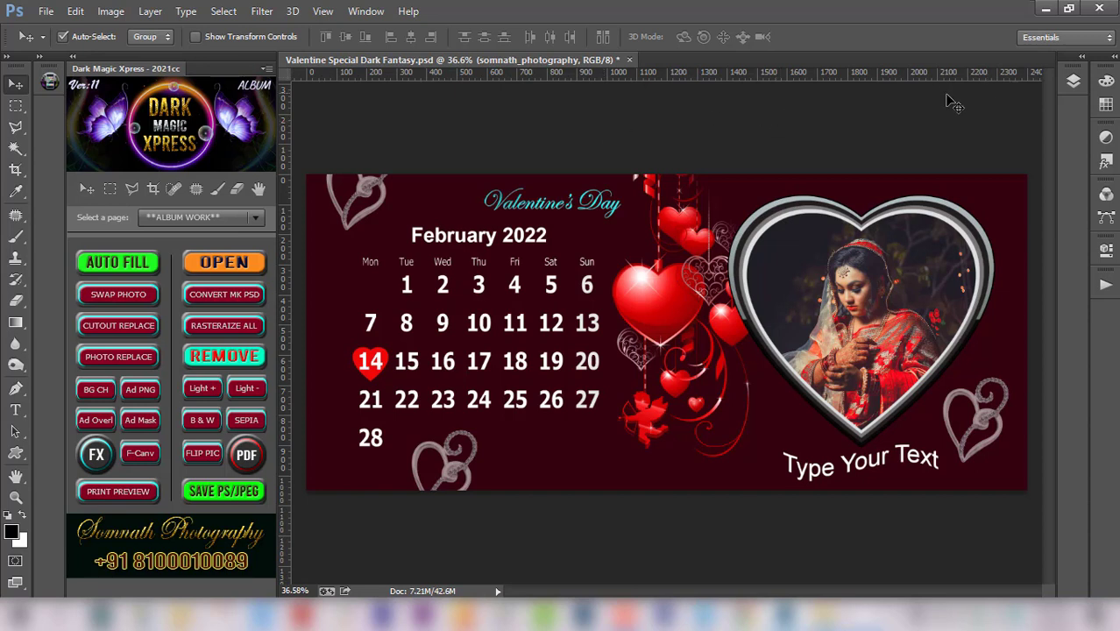
key(super+d)
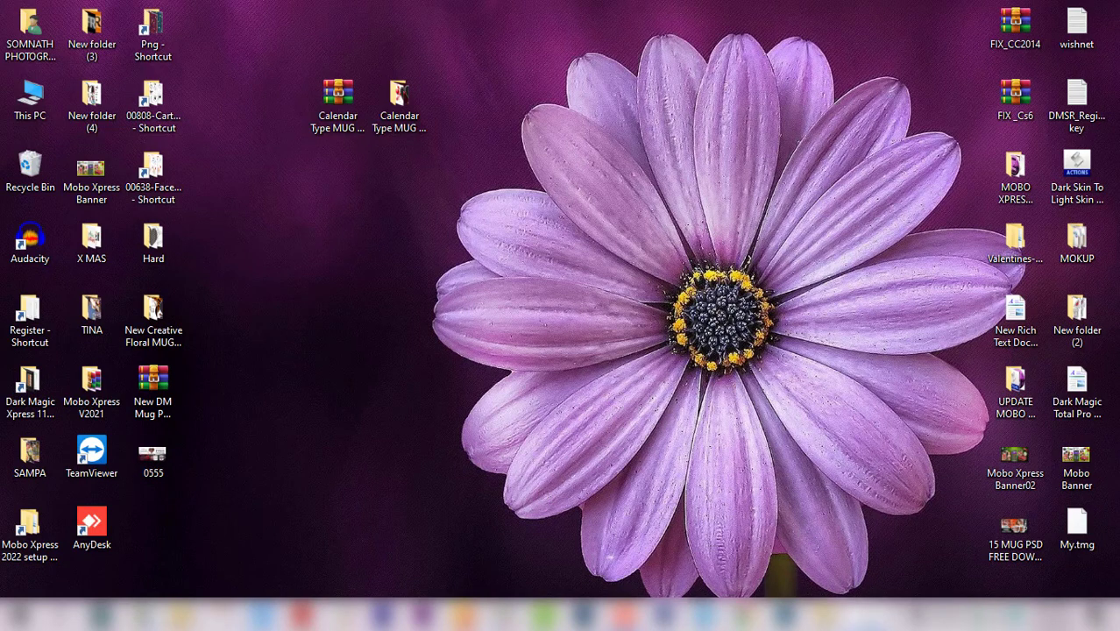
- Bring the Chrome blog post forward and scroll down past the mug preview
click(867, 543)
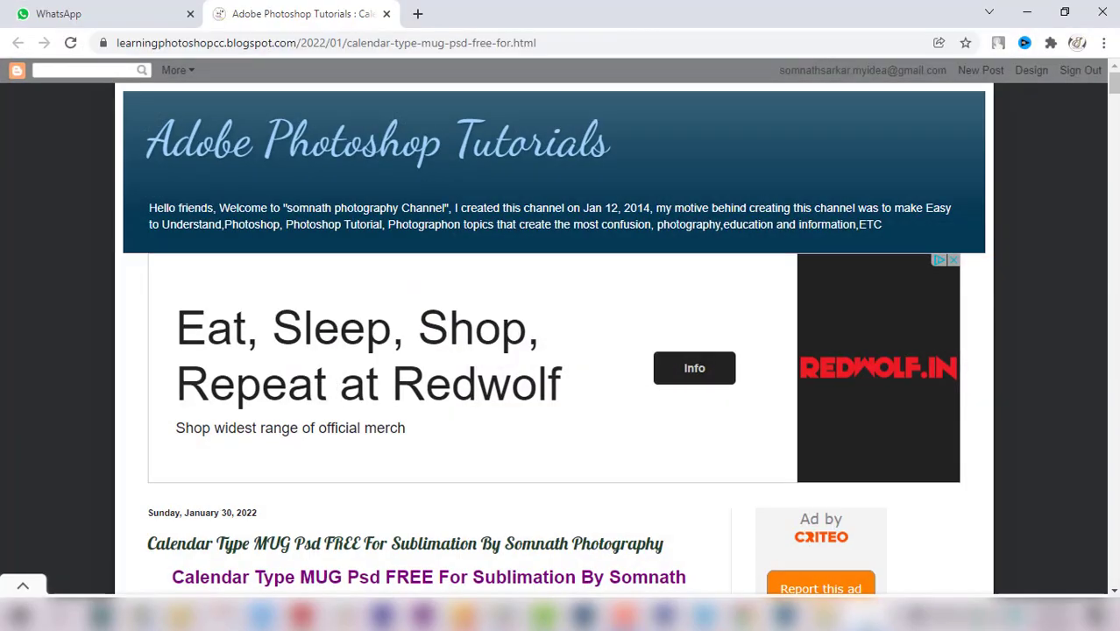
scroll(526, 335, down, 1)
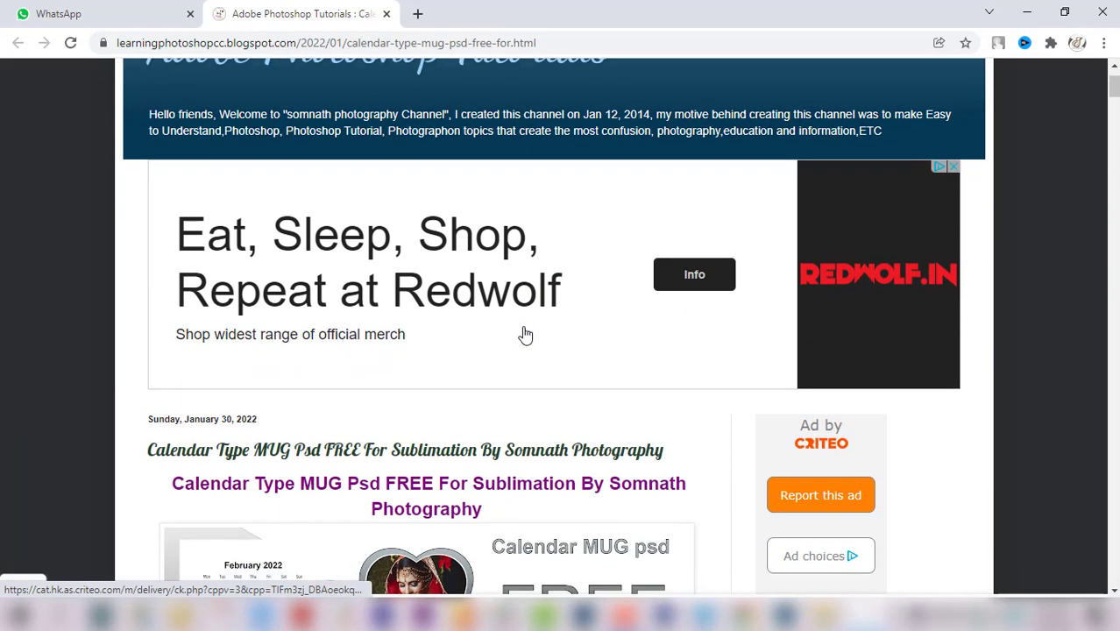
scroll(570, 330, down, 3)
scroll(612, 333, down, 1)
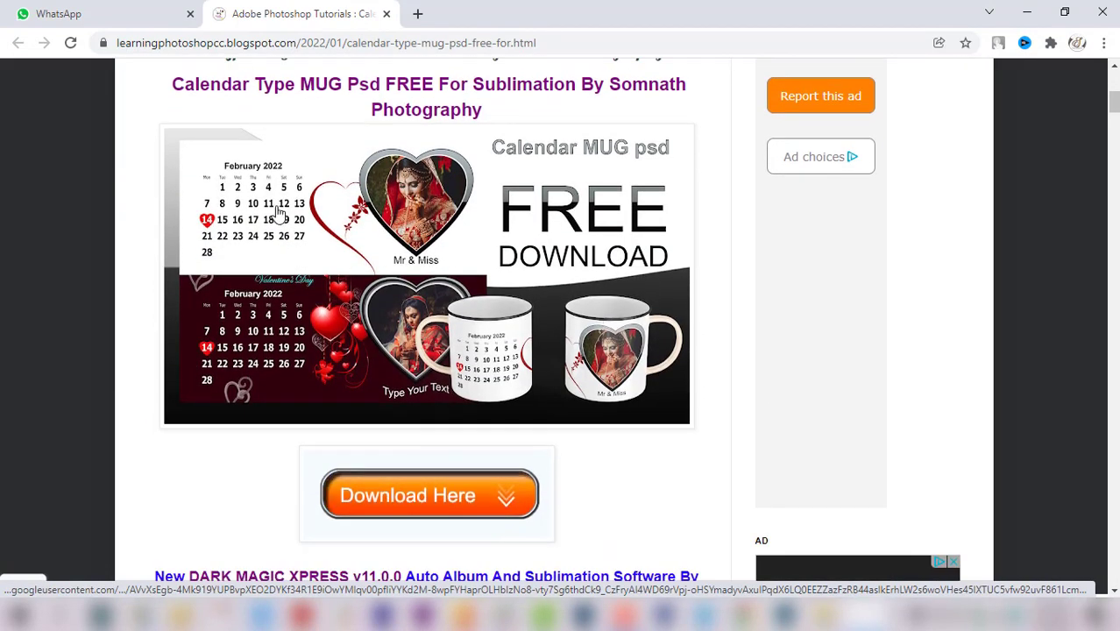
scroll(594, 386, down, 2)
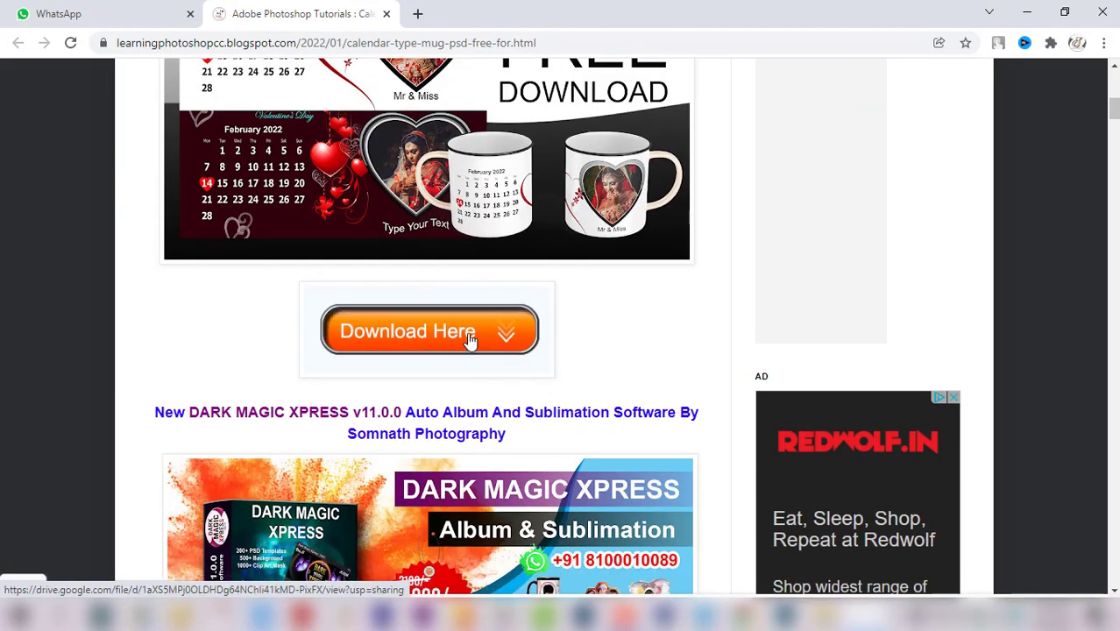
scroll(596, 324, down, 2)
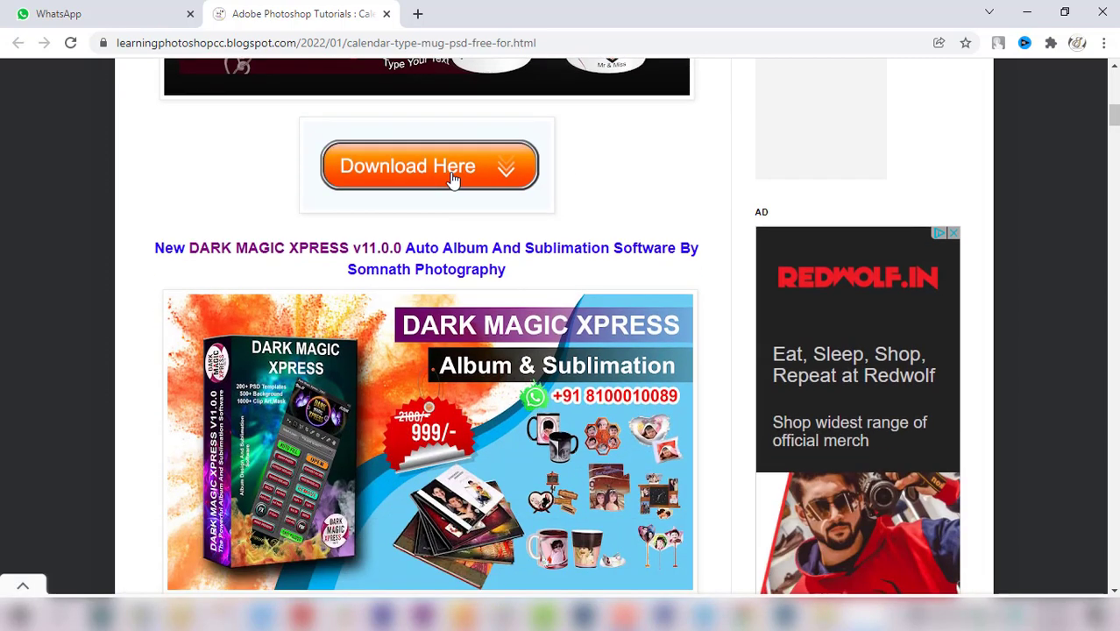
scroll(475, 217, down, 2)
scroll(515, 298, down, 2)
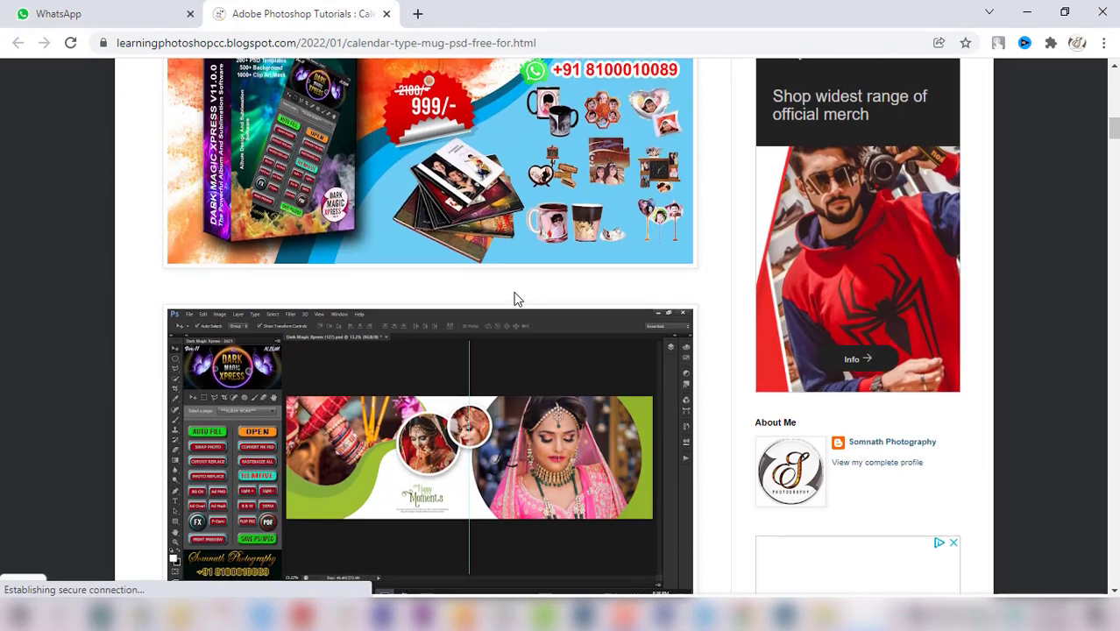
- Locate the Download Here button and open the Calendar Type MUG Psd download link
scroll(491, 271, up, 2)
scroll(530, 374, down, 4)
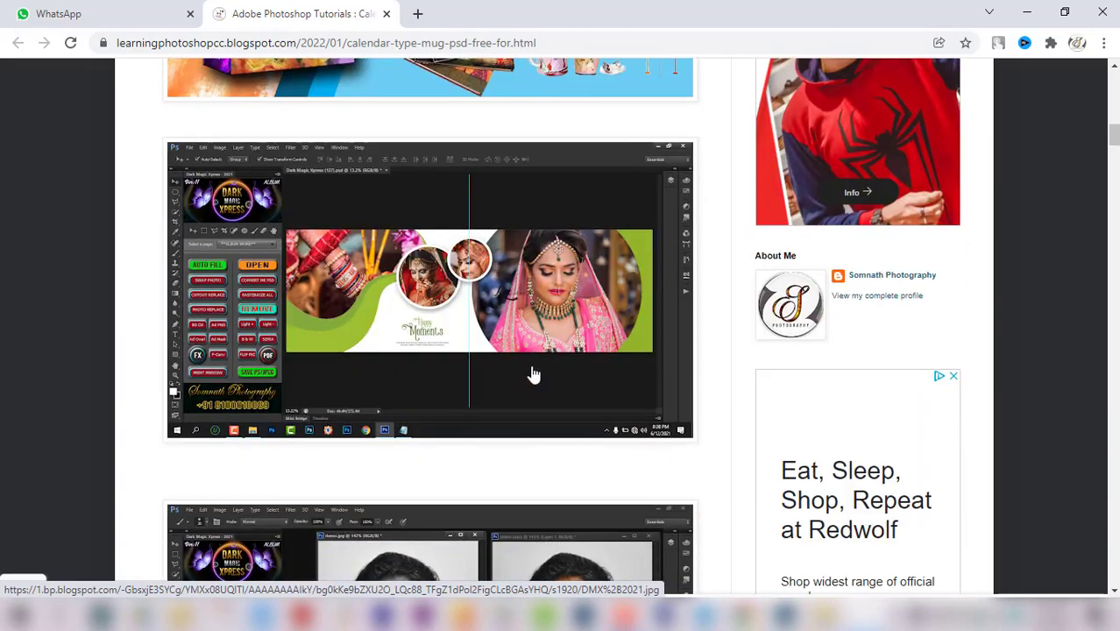
scroll(534, 375, down, 4)
scroll(532, 375, down, 2)
scroll(531, 375, down, 7)
scroll(530, 375, down, 3)
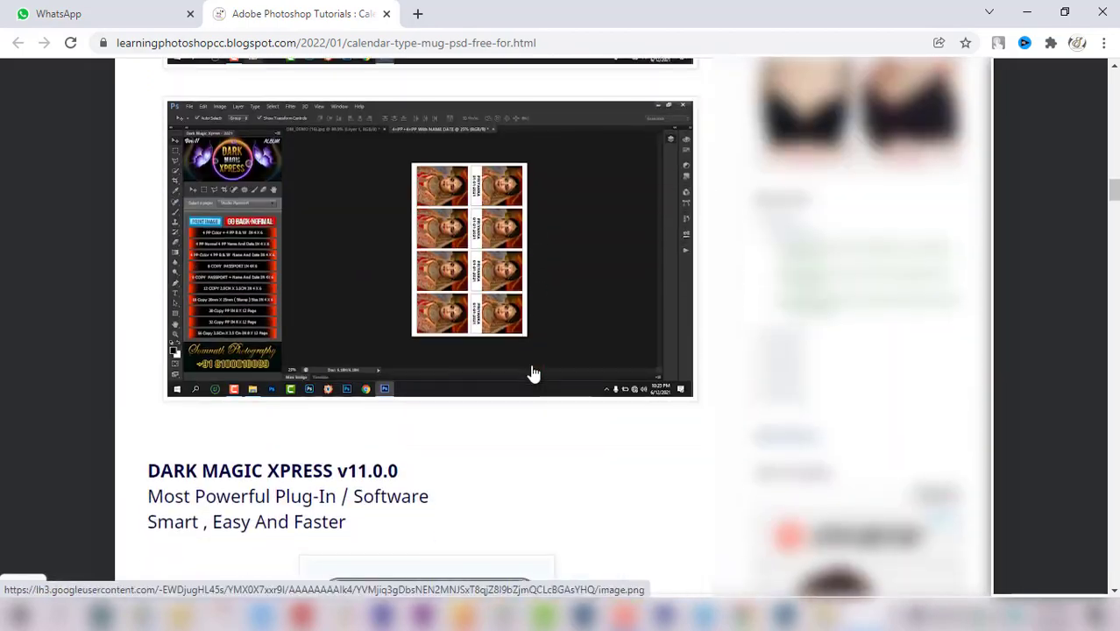
scroll(532, 375, down, 3)
scroll(532, 373, down, 6)
scroll(532, 370, up, 7)
scroll(532, 370, up, 10)
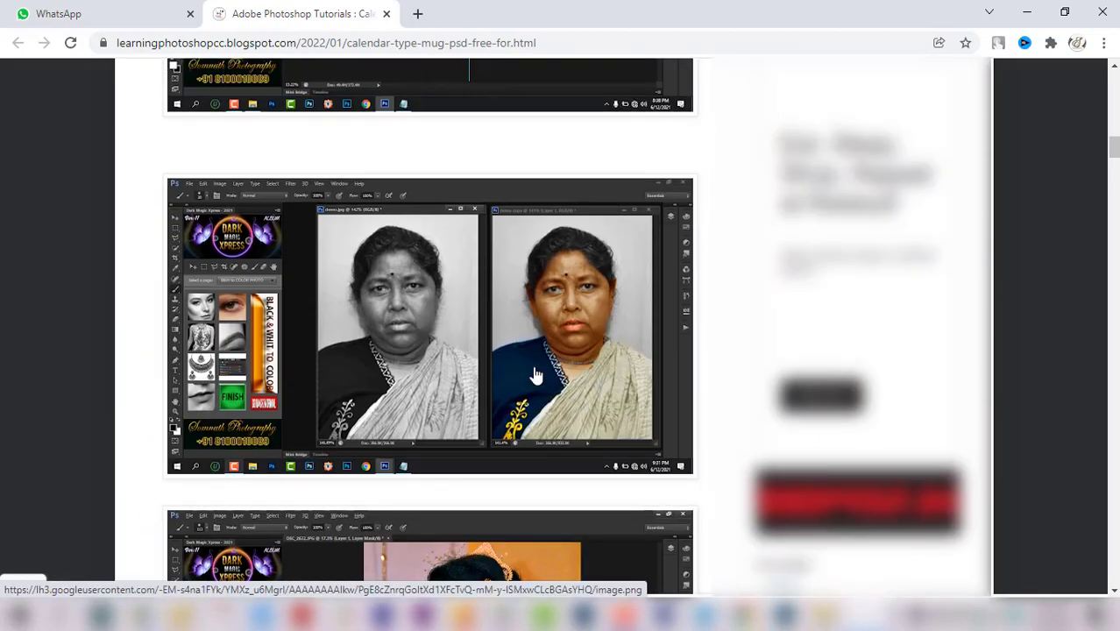
scroll(534, 374, up, 10)
scroll(537, 374, up, 1)
scroll(532, 374, up, 2)
scroll(532, 372, up, 3)
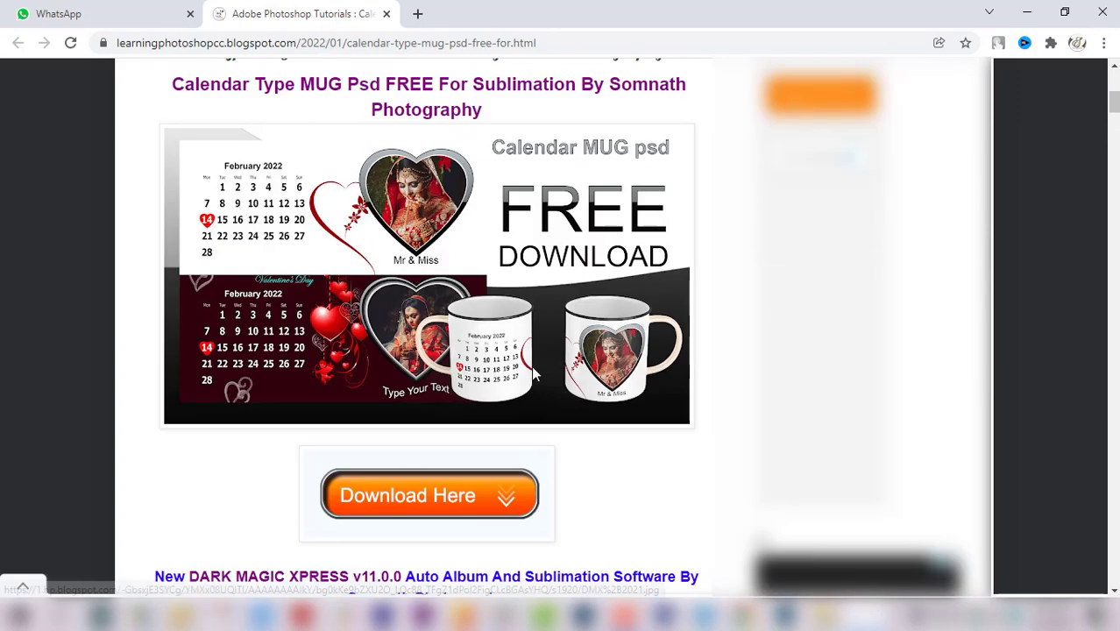
scroll(454, 501, down, 1)
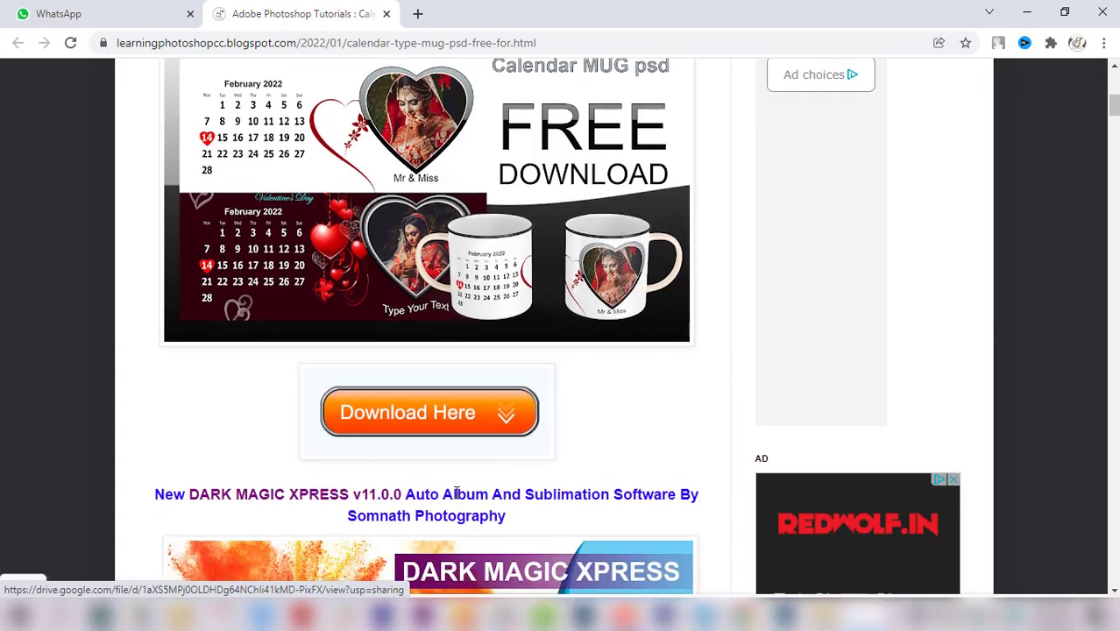
click(442, 417)
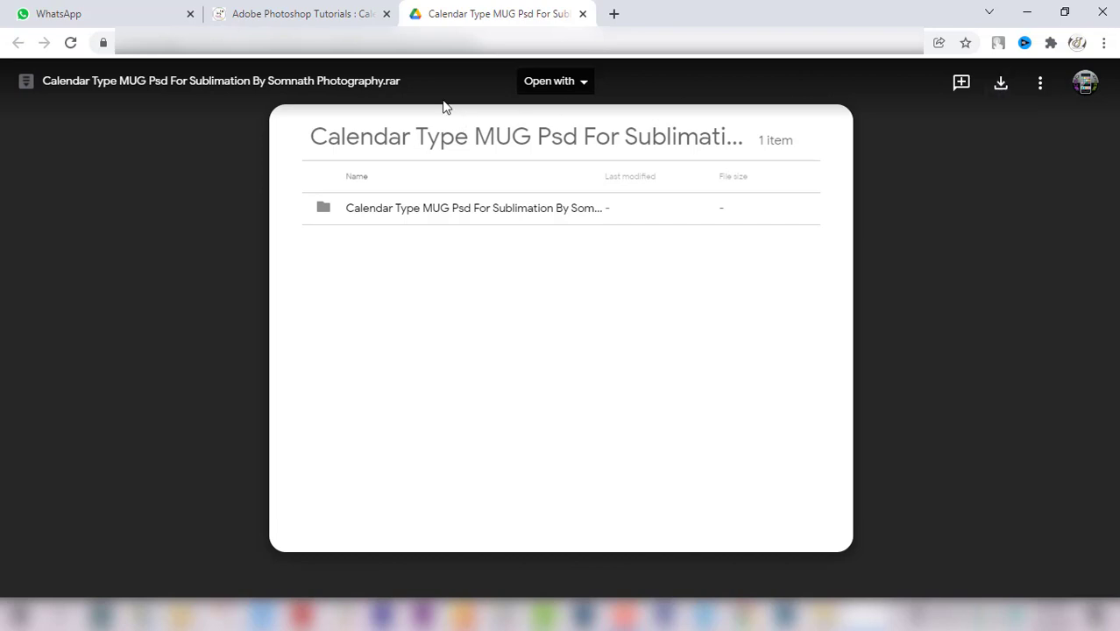
- Return to the Adobe Photoshop Tutorials blog tab, keeping the Drive preview open
click(298, 14)
- Scroll the blog post around the mug preview image and its Download Here link
scroll(548, 358, up, 3)
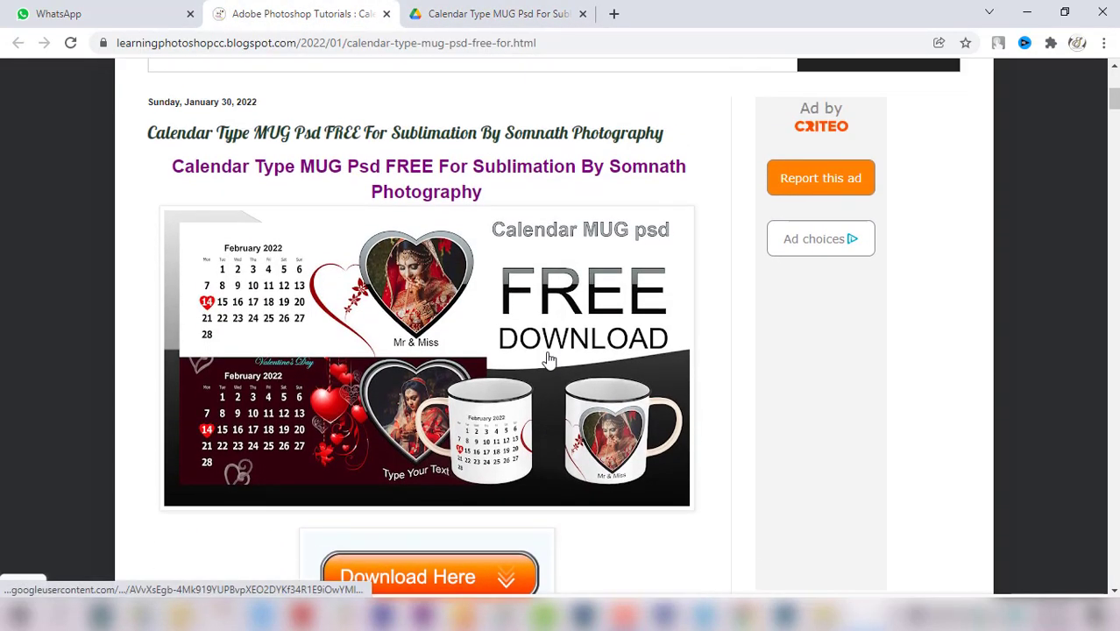
scroll(548, 358, down, 2)
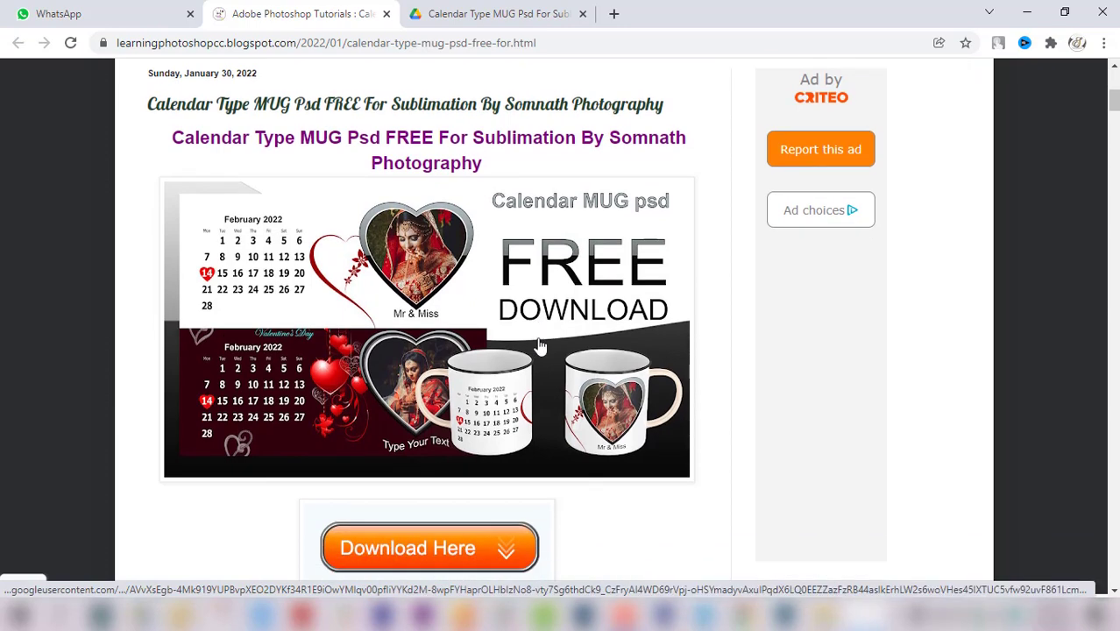
scroll(541, 346, down, 1)
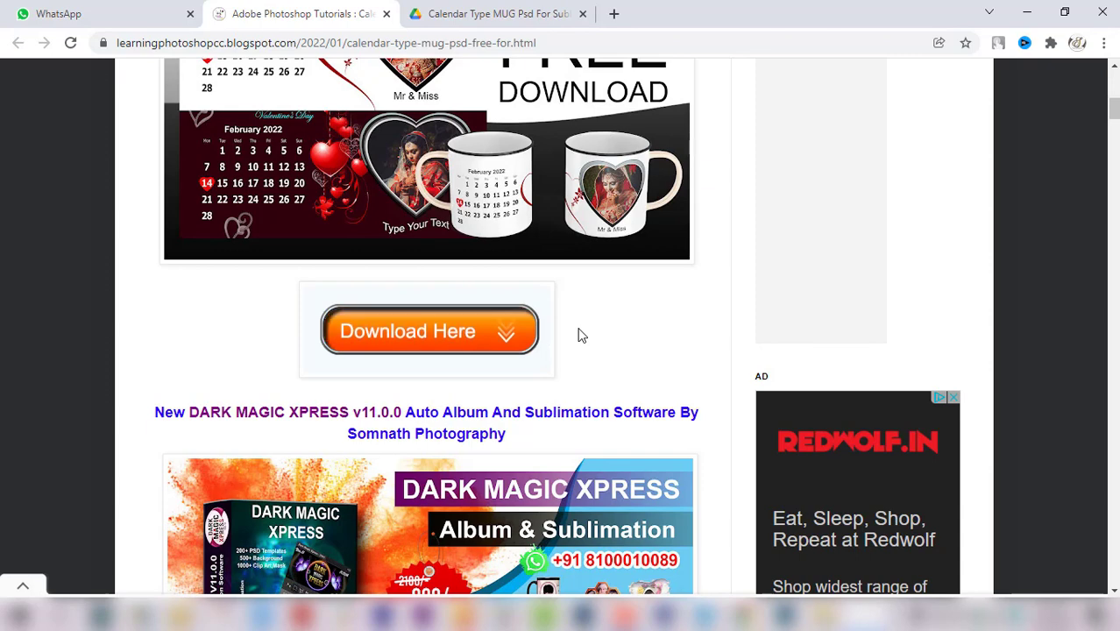
scroll(577, 335, up, 5)
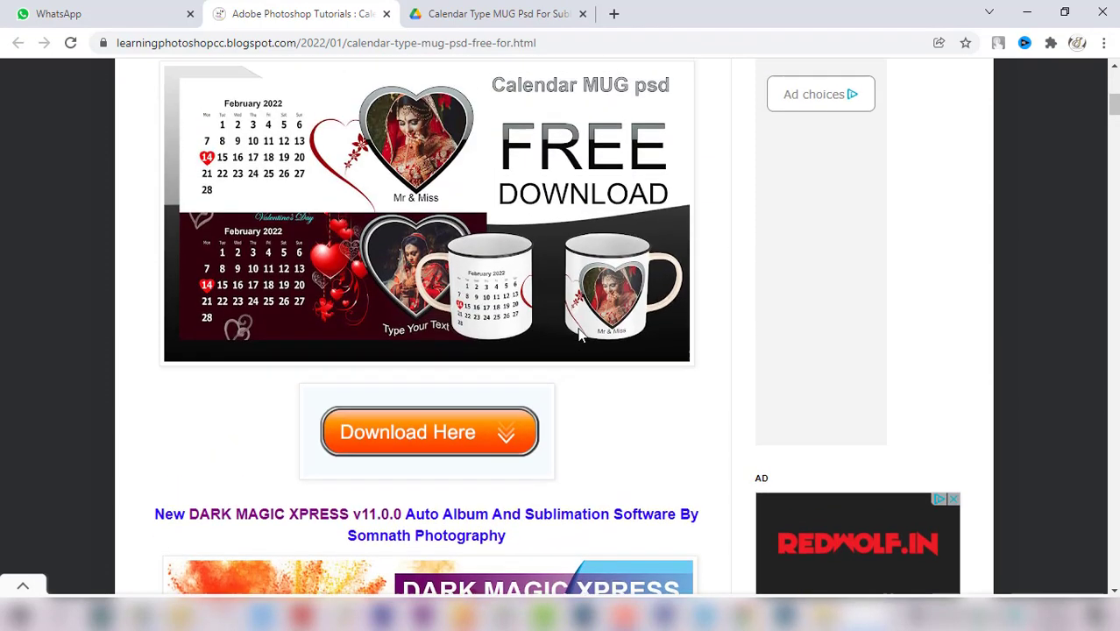
scroll(578, 335, down, 3)
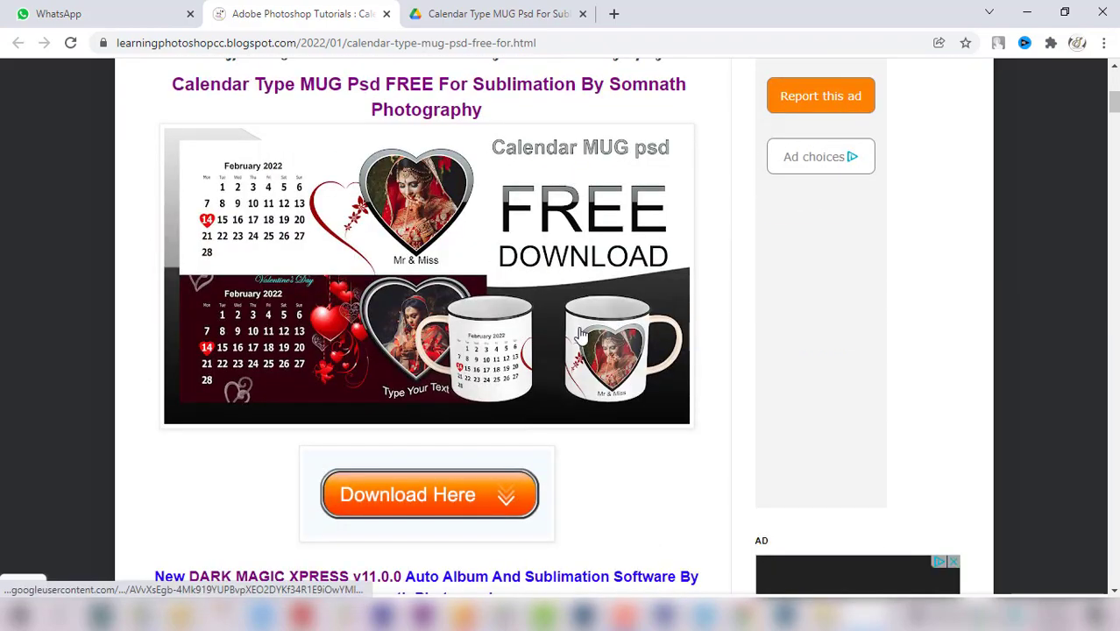